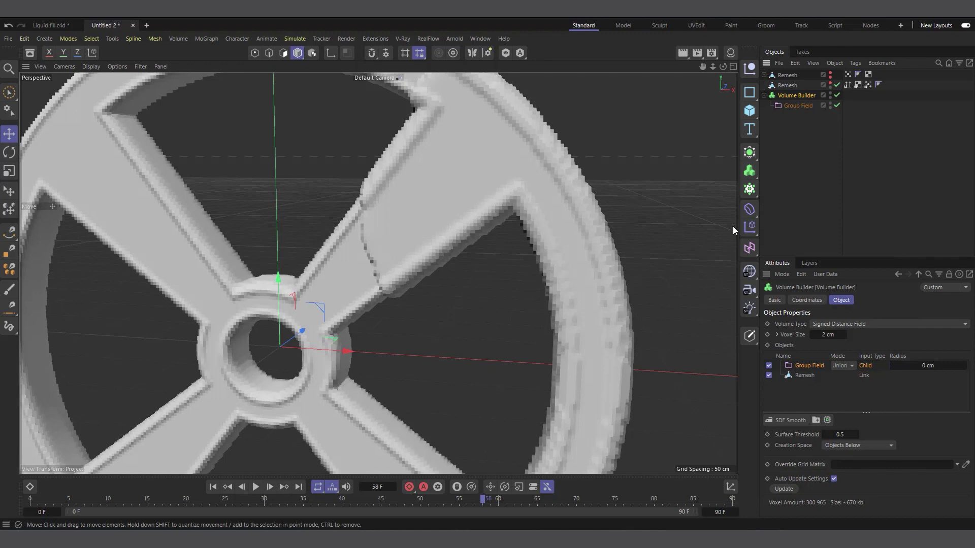
Place the Volume Builder under a new Volume Mesher and expand the hierarchy down to the Group Field
{"action": "left_click", "coordinate": [749, 171]}
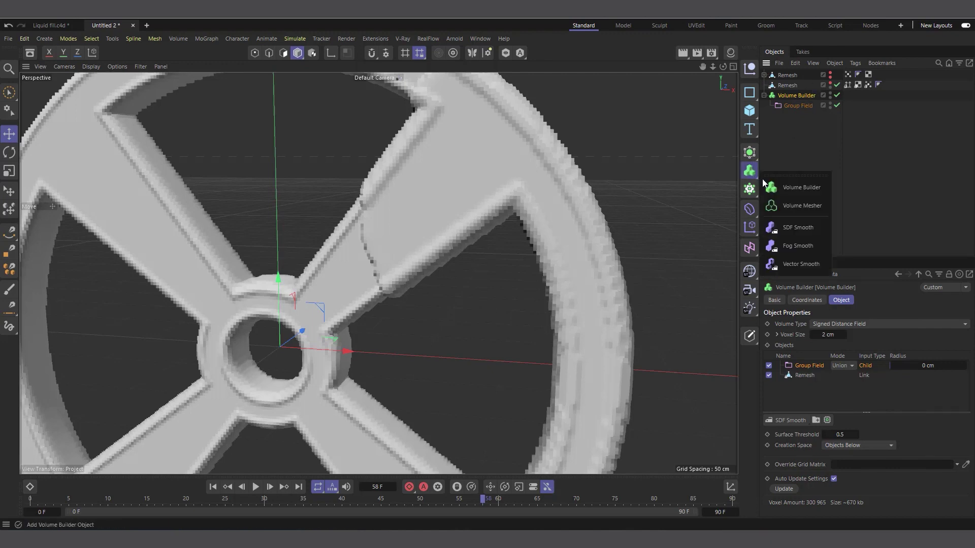
{"action": "left_click", "coordinate": [809, 208]}
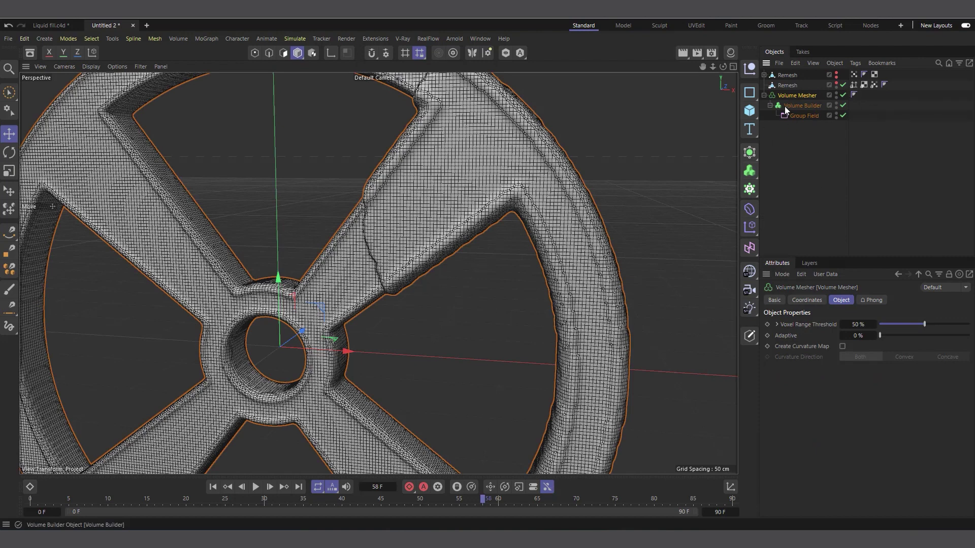
{"action": "left_click", "coordinate": [789, 107]}
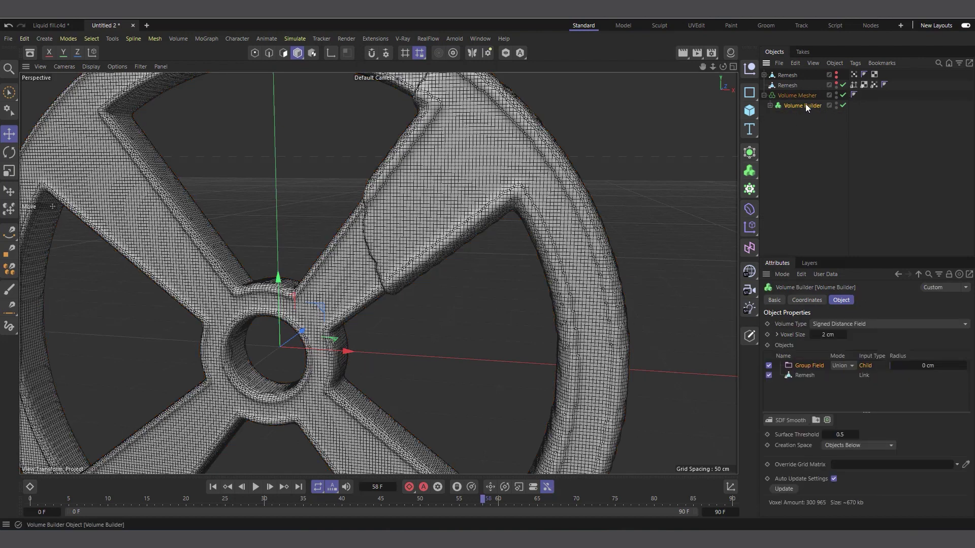
{"action": "left_click", "coordinate": [764, 96]}
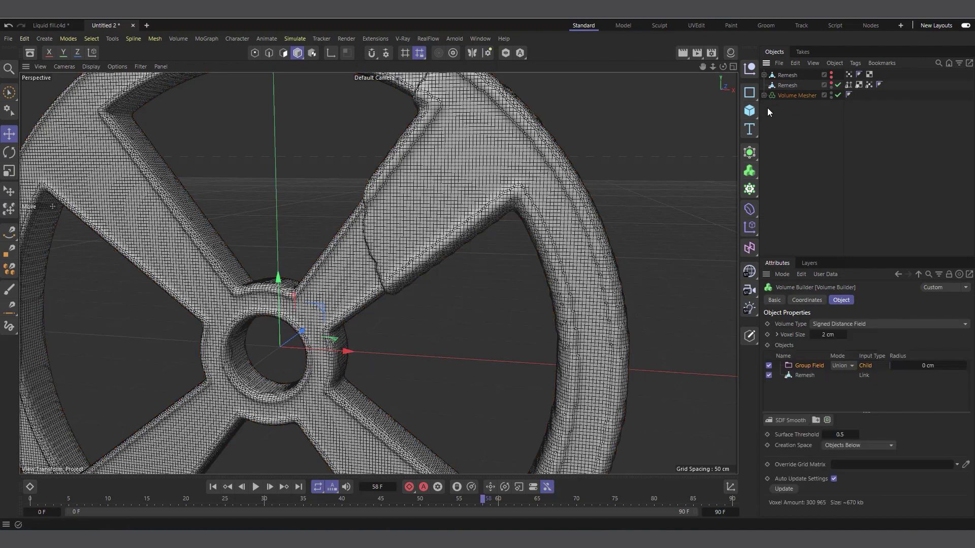
{"action": "left_click", "coordinate": [764, 95]}
{"action": "left_click", "coordinate": [770, 106]}
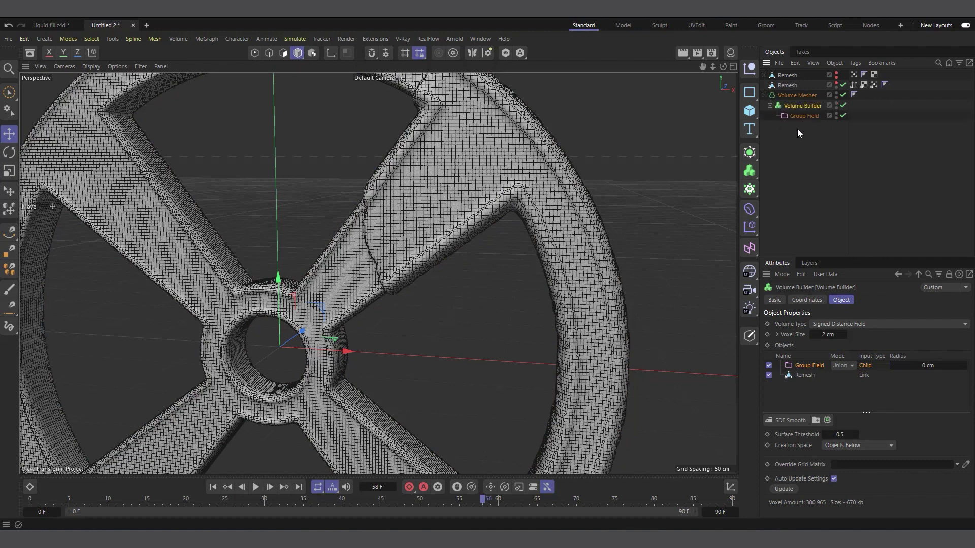
Compare the wheel mesh with the Group Field disabled and enabled, and inspect the second Remesh object's Vertex Map tag
{"action": "left_click", "coordinate": [843, 117]}
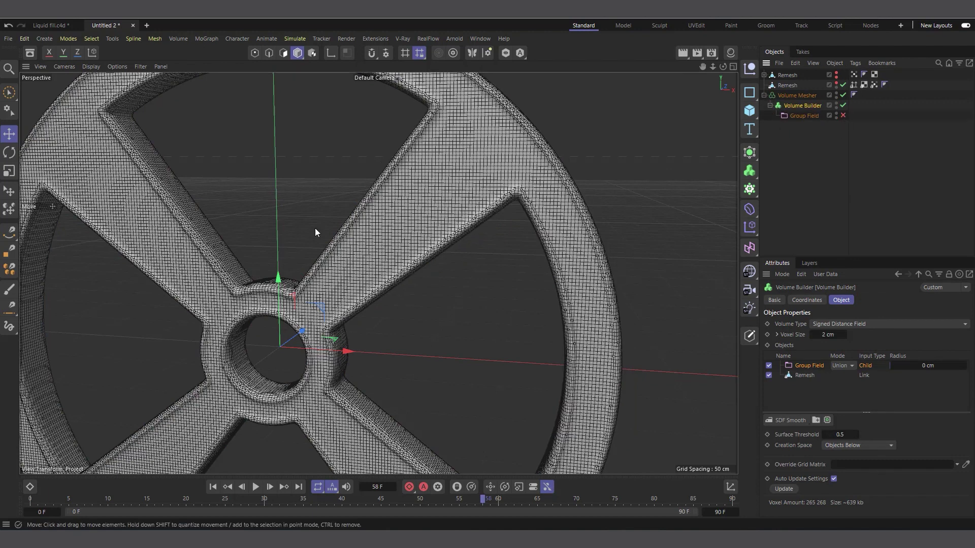
{"action": "left_click", "coordinate": [842, 117]}
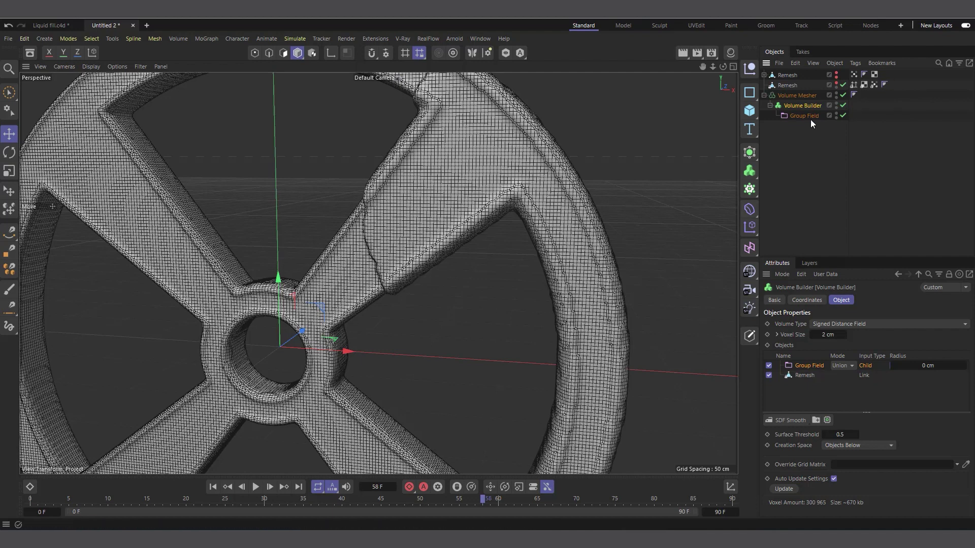
{"action": "left_click", "coordinate": [836, 94]}
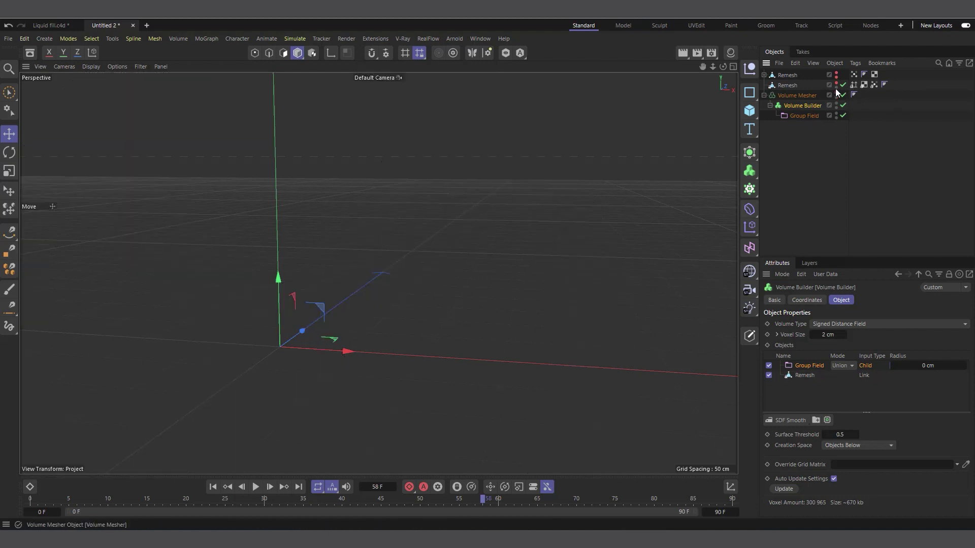
{"action": "left_click", "coordinate": [882, 86]}
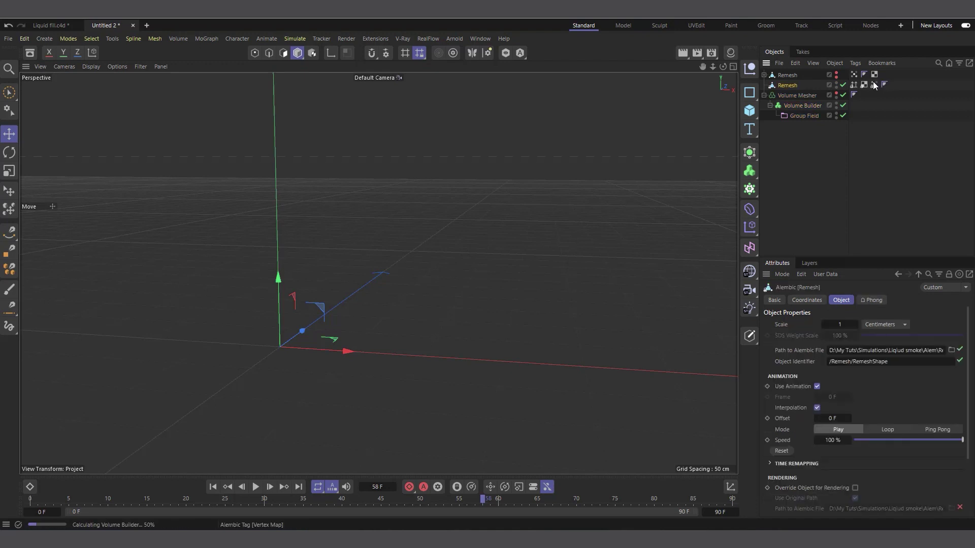
{"action": "left_click", "coordinate": [884, 87]}
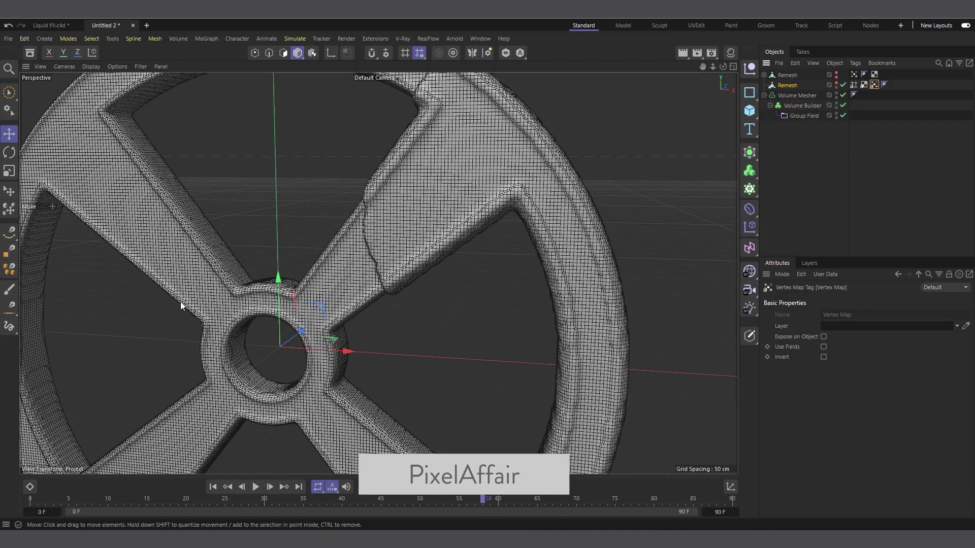
Set the Group Field's mode to Intersect in the Volume Builder's object list
{"action": "left_click", "coordinate": [797, 105]}
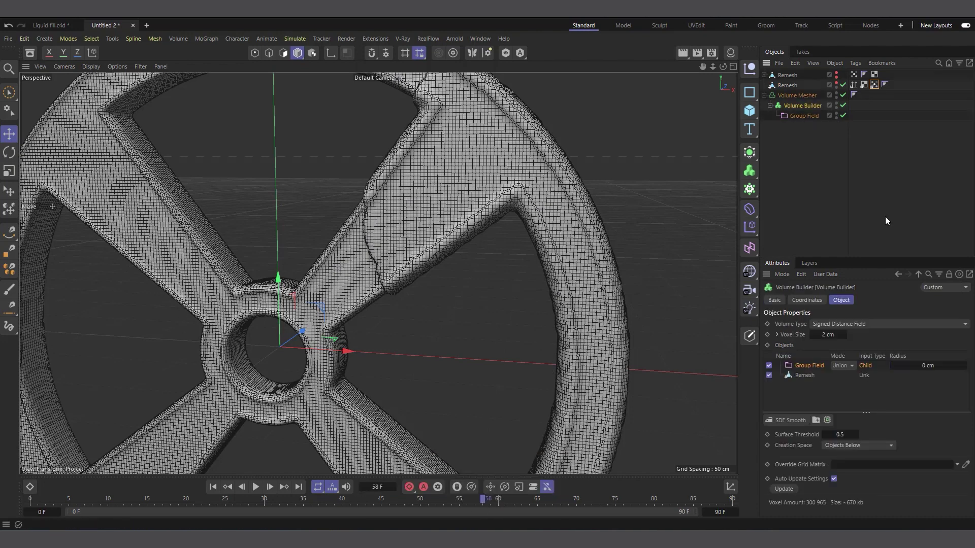
{"action": "left_click", "coordinate": [840, 366]}
{"action": "left_click", "coordinate": [848, 398]}
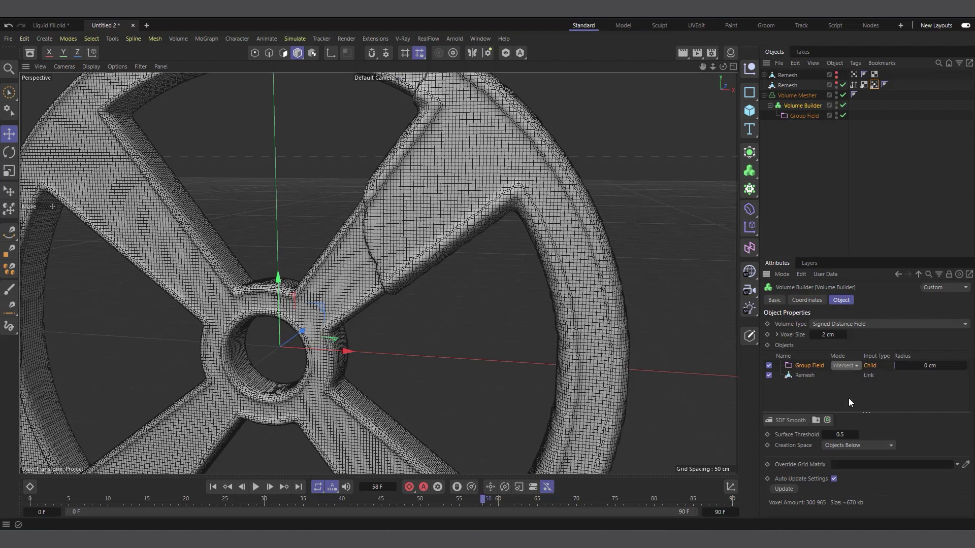
Play and scrub the animation from frame 1 to frame 39 to review how the intersected wheel mesh grows
{"action": "scroll", "coordinate": [468, 229], "scroll_direction": "down", "scroll_amount": 3}
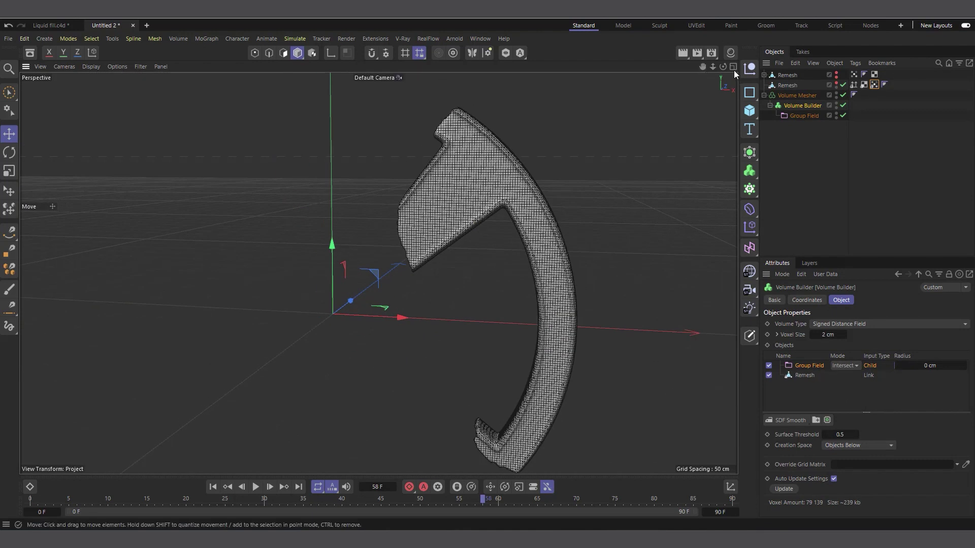
{"action": "left_click_drag", "start_coordinate": [723, 67], "coordinate": [660, 76]}
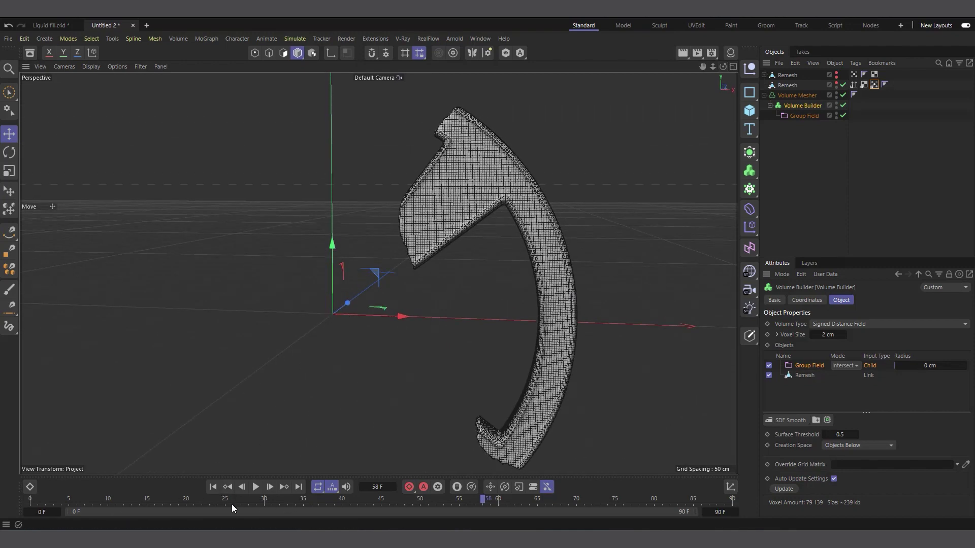
{"action": "left_click_drag", "start_coordinate": [231, 504], "coordinate": [38, 500]}
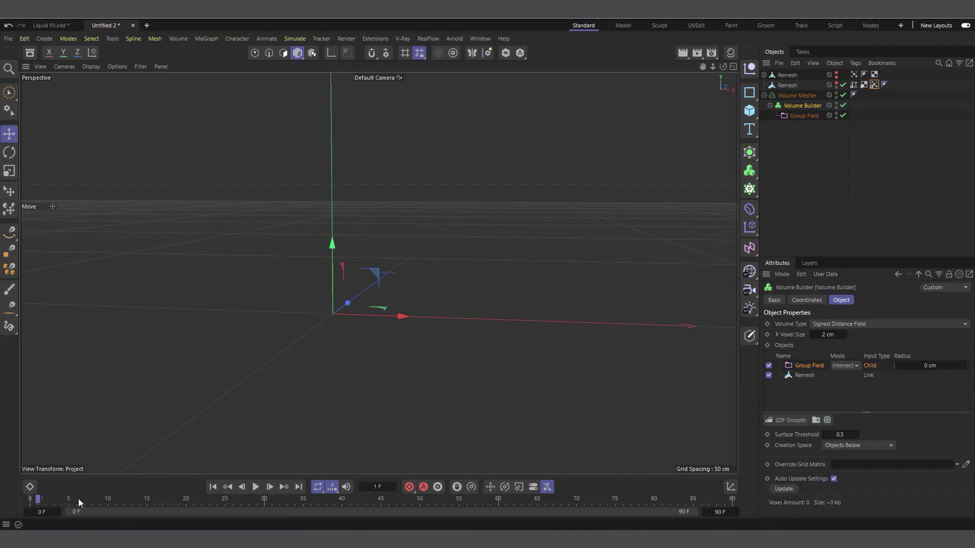
{"action": "key", "text": "F8"}
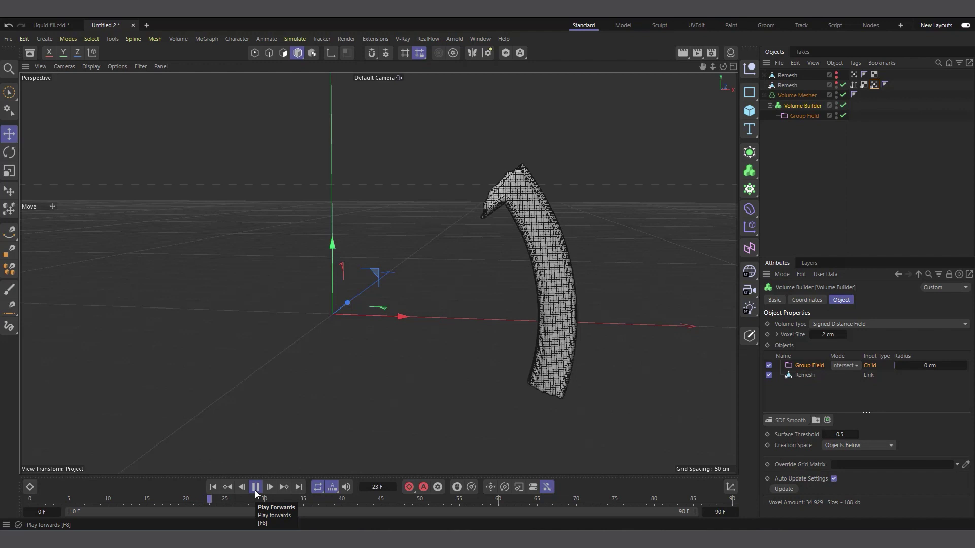
{"action": "scroll", "coordinate": [457, 441], "scroll_direction": "up", "scroll_amount": 2}
{"action": "key", "text": "F8"}
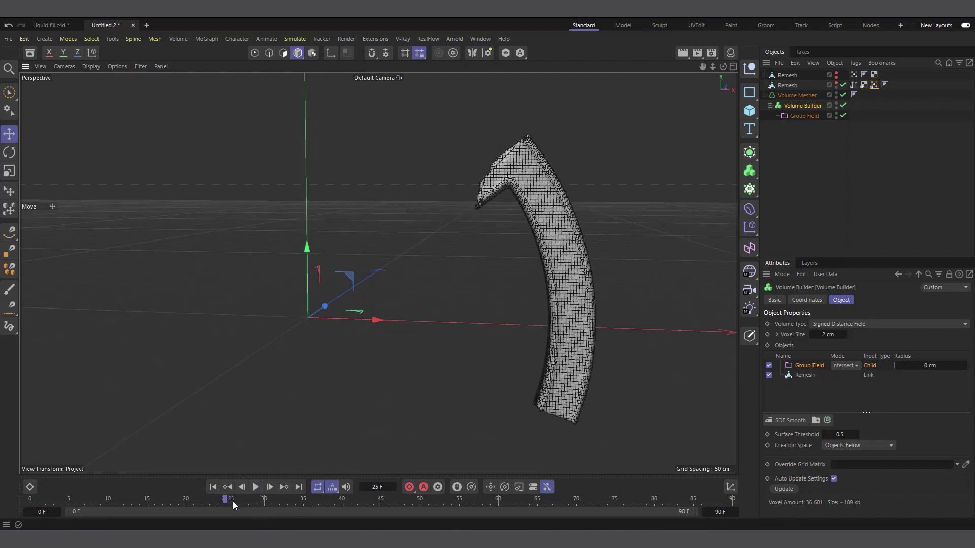
{"action": "left_click_drag", "start_coordinate": [262, 500], "coordinate": [310, 499]}
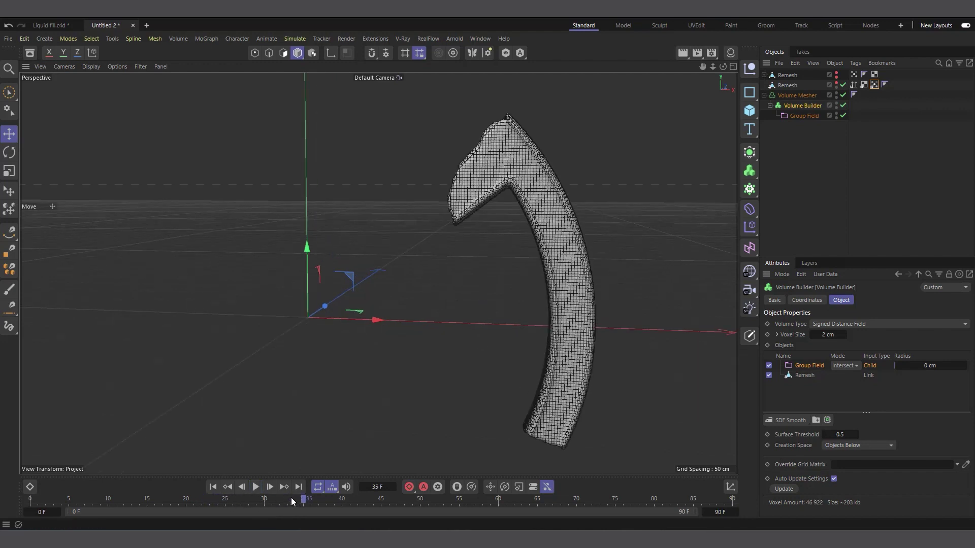
{"action": "left_click", "coordinate": [254, 487]}
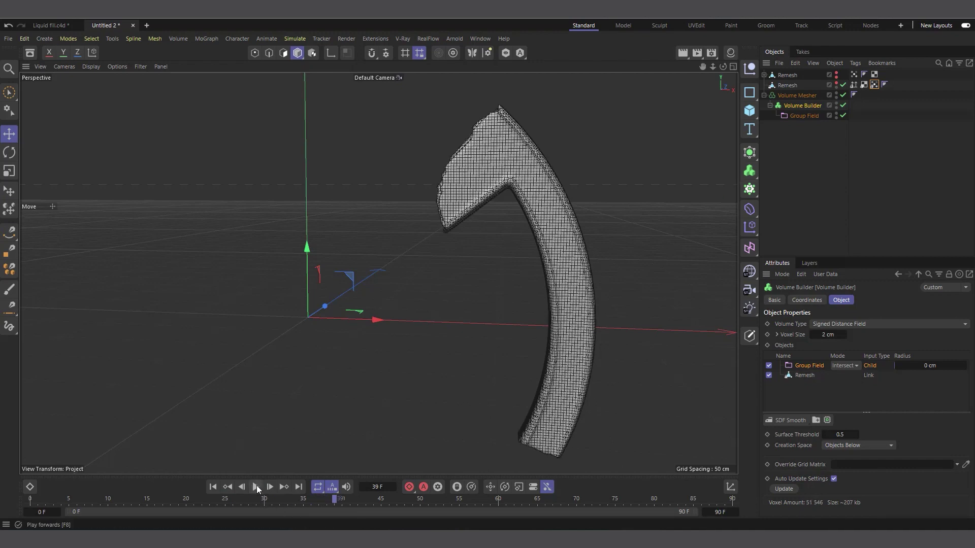
{"action": "left_click", "coordinate": [257, 486]}
Show the second Remesh wheel together with the volume mesh and display the viewport shaded without wireframe lines
{"action": "left_click_drag", "start_coordinate": [722, 66], "coordinate": [718, 65]}
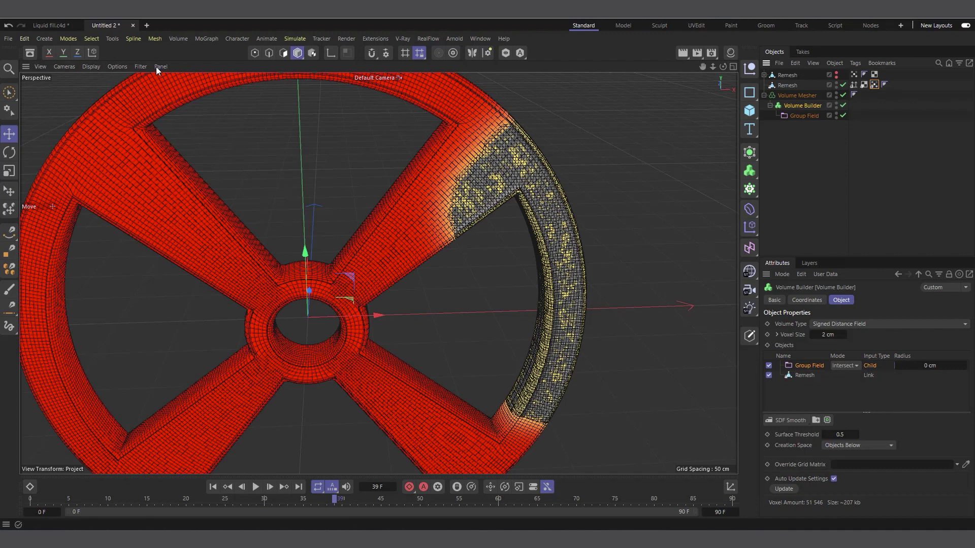
{"action": "left_click", "coordinate": [91, 66]}
{"action": "left_click", "coordinate": [113, 100]}
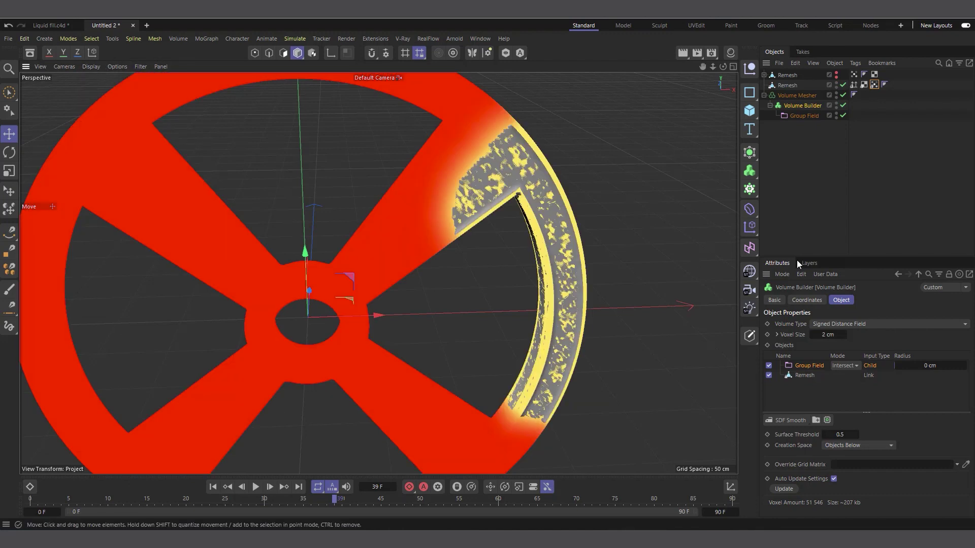
{"action": "left_click", "coordinate": [907, 131]}
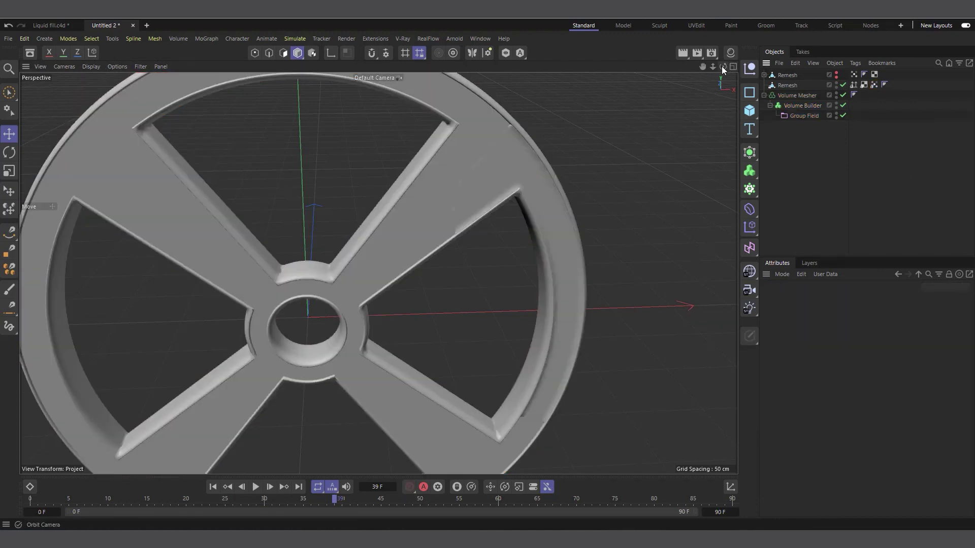
Create a new material with its color value lowered to 12% and apply it to the second Remesh object
{"action": "left_click", "coordinate": [731, 53]}
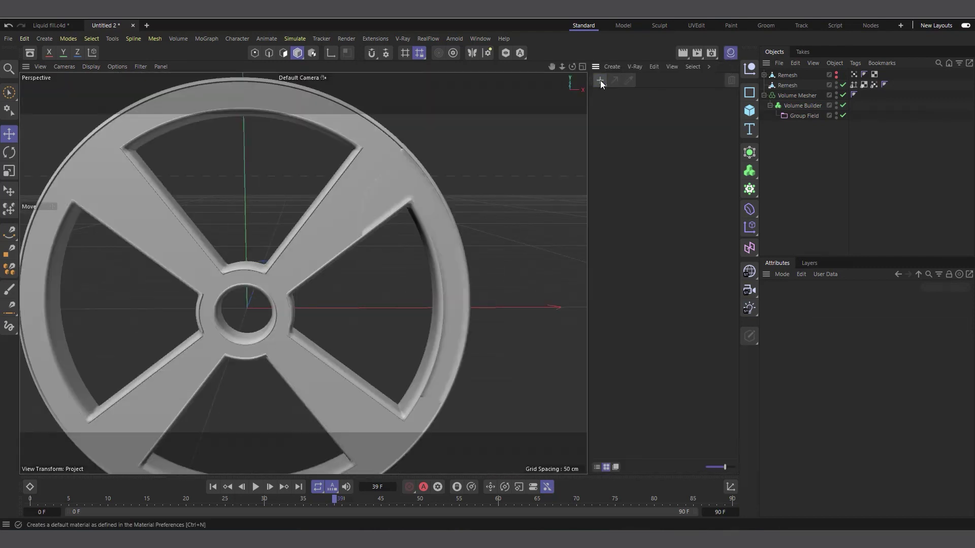
{"action": "double_click", "coordinate": [605, 115]}
{"action": "double_click", "coordinate": [604, 106]}
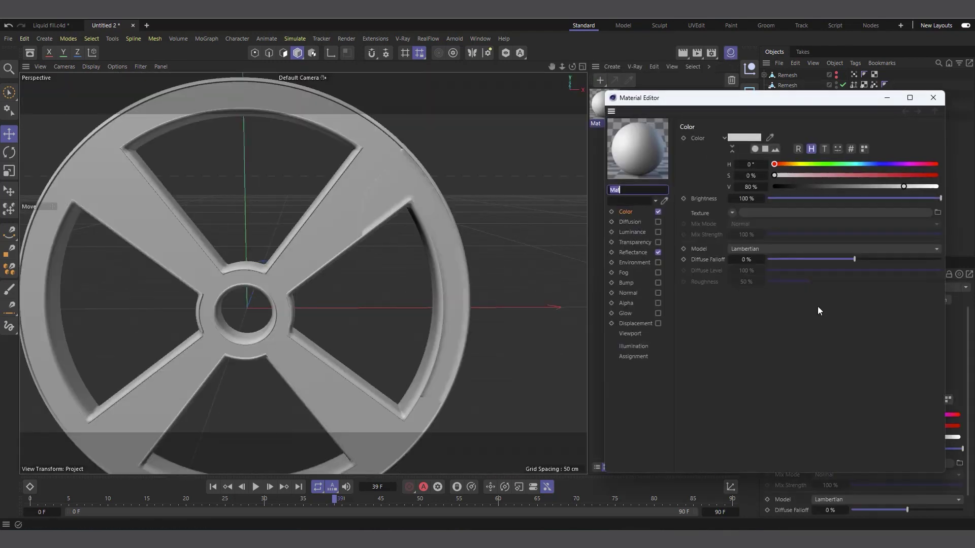
{"action": "left_click_drag", "start_coordinate": [903, 187], "coordinate": [793, 187]}
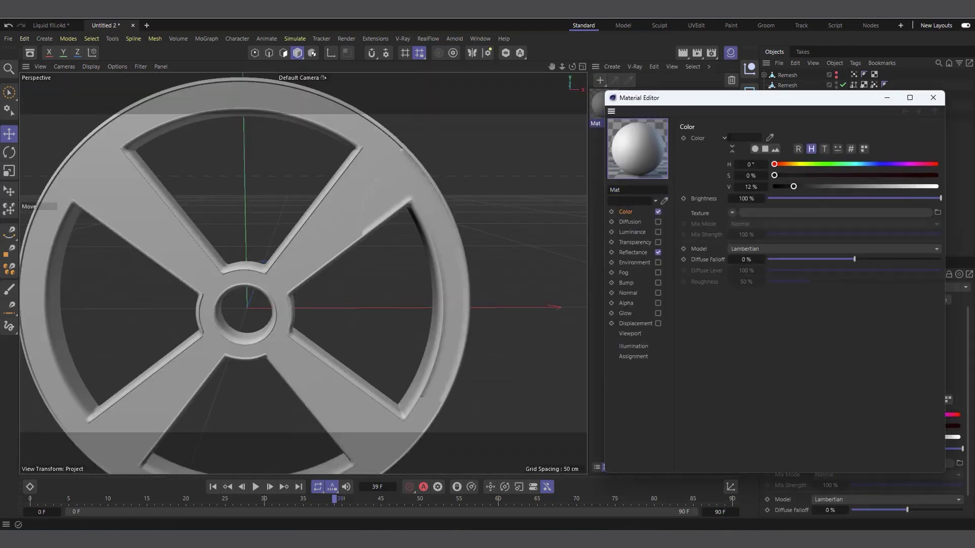
{"action": "left_click", "coordinate": [933, 98]}
{"action": "left_click_drag", "start_coordinate": [602, 106], "coordinate": [788, 85]}
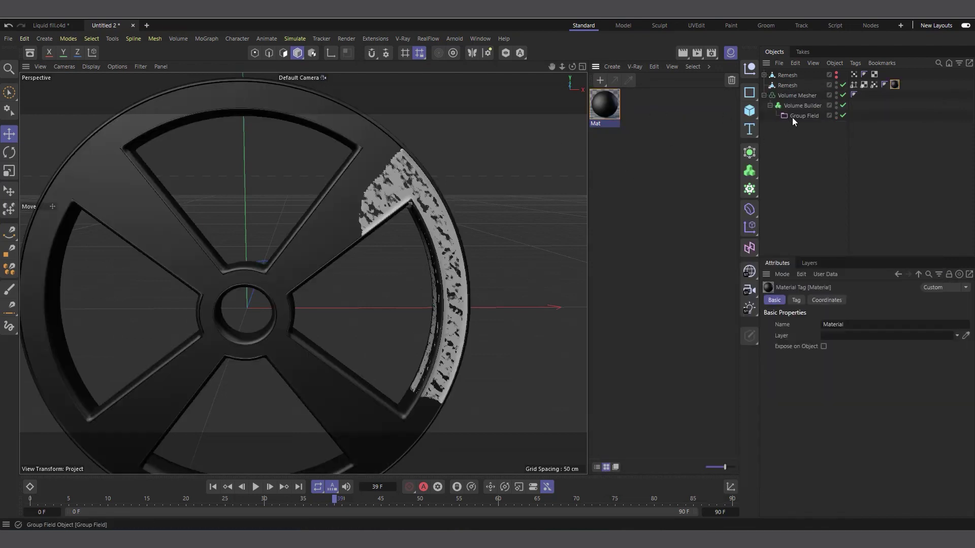
Examine up close where the grey volume mesh overlaps the surface of the black Remesh wheel
{"action": "scroll", "coordinate": [391, 184], "scroll_direction": "up", "scroll_amount": 2}
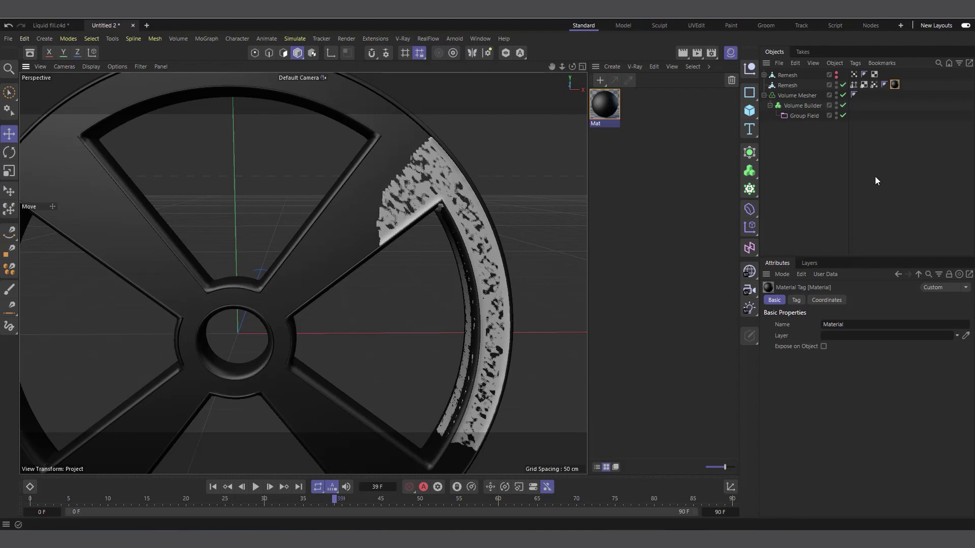
{"action": "left_click", "coordinate": [793, 106]}
{"action": "left_click", "coordinate": [770, 106]}
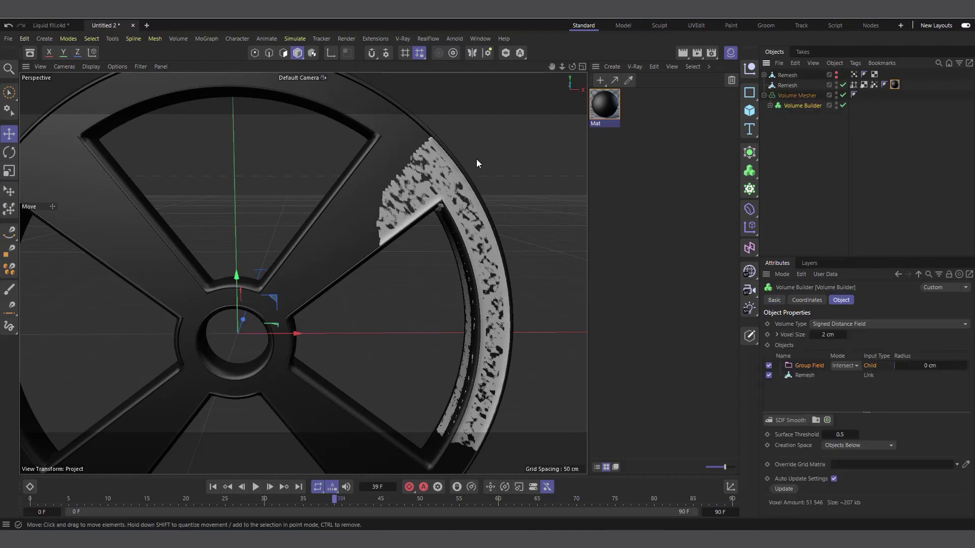
{"action": "left_click_drag", "start_coordinate": [477, 159], "coordinate": [508, 135], "text": "alt"}
{"action": "left_click_drag", "start_coordinate": [572, 66], "coordinate": [589, 76]}
{"action": "scroll", "coordinate": [349, 262], "scroll_direction": "up", "scroll_amount": 8}
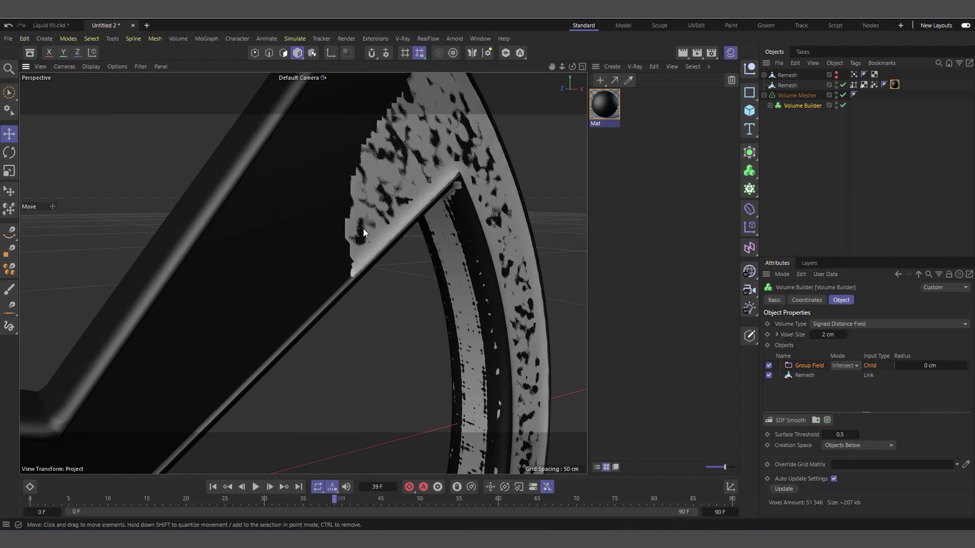
{"action": "scroll", "coordinate": [452, 180], "scroll_direction": "down", "scroll_amount": 3}
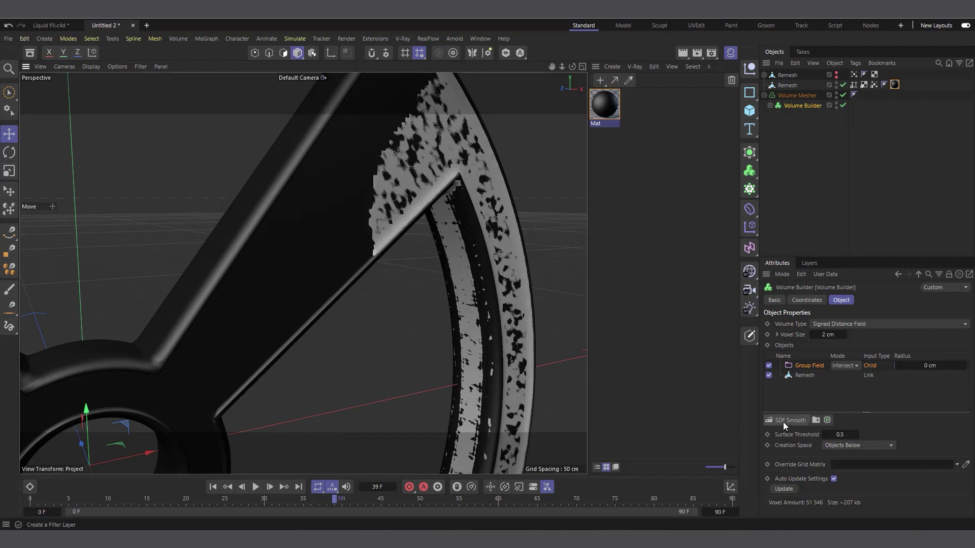
Try a Voxel Range Threshold of 64% on the Volume Mesher
{"action": "left_click", "coordinate": [798, 95]}
{"action": "mouse_move", "coordinate": [934, 325]}
{"action": "left_mouse_down"}
{"action": "mouse_move", "coordinate": [951, 328]}
{"action": "mouse_move", "coordinate": [939, 329]}
{"action": "left_mouse_up"}
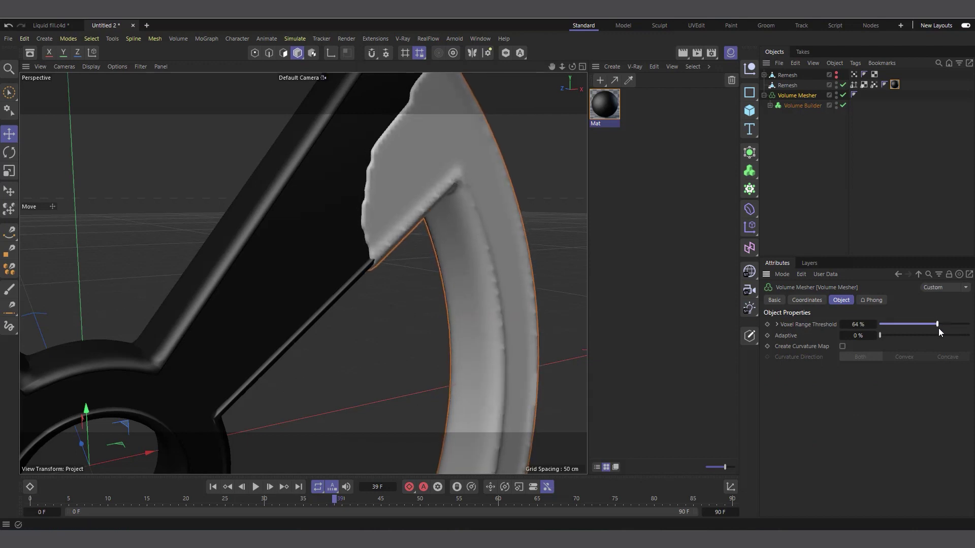
{"action": "left_click", "coordinate": [874, 326]}
Add an SDF Dilate and Erode filter above the Group Field in the Volume Builder
{"action": "left_click", "coordinate": [797, 105]}
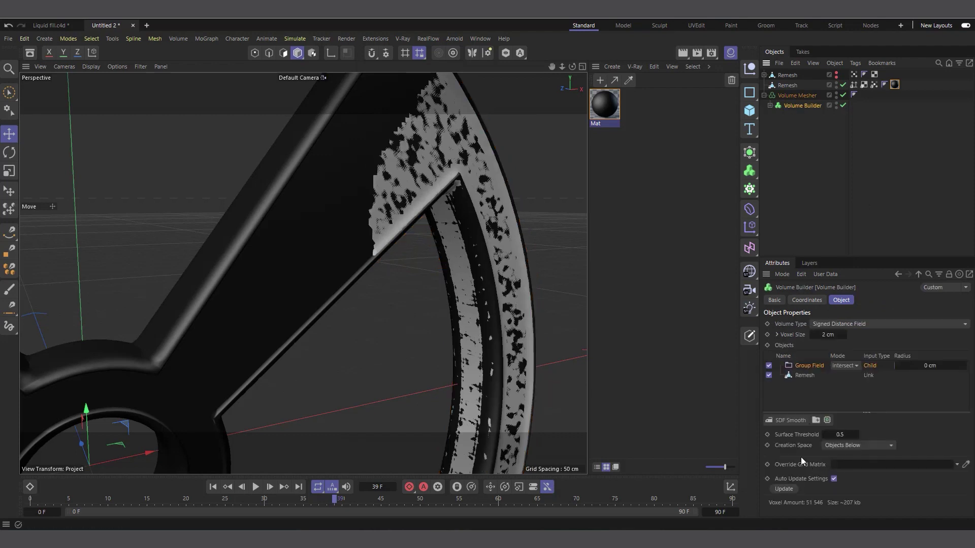
{"action": "left_click", "coordinate": [794, 420]}
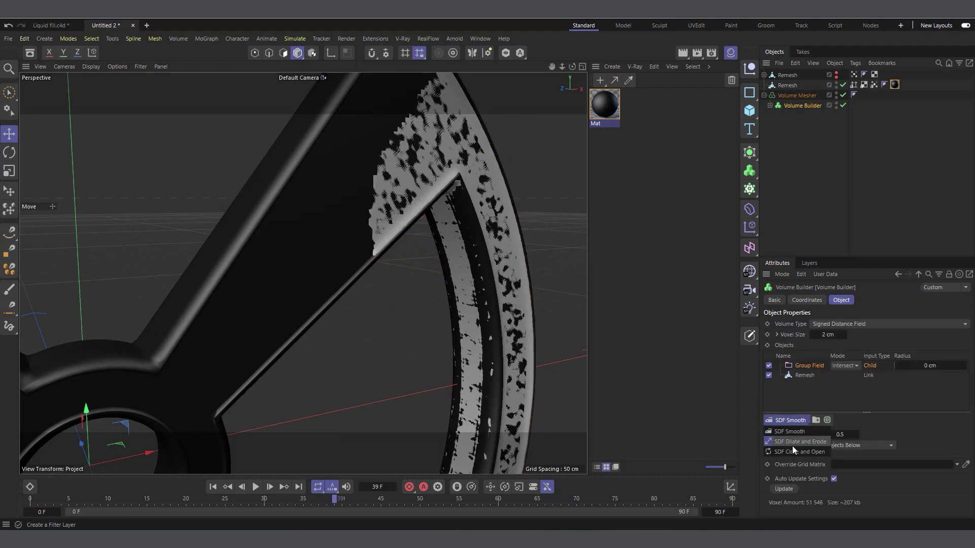
{"action": "left_click", "coordinate": [800, 442]}
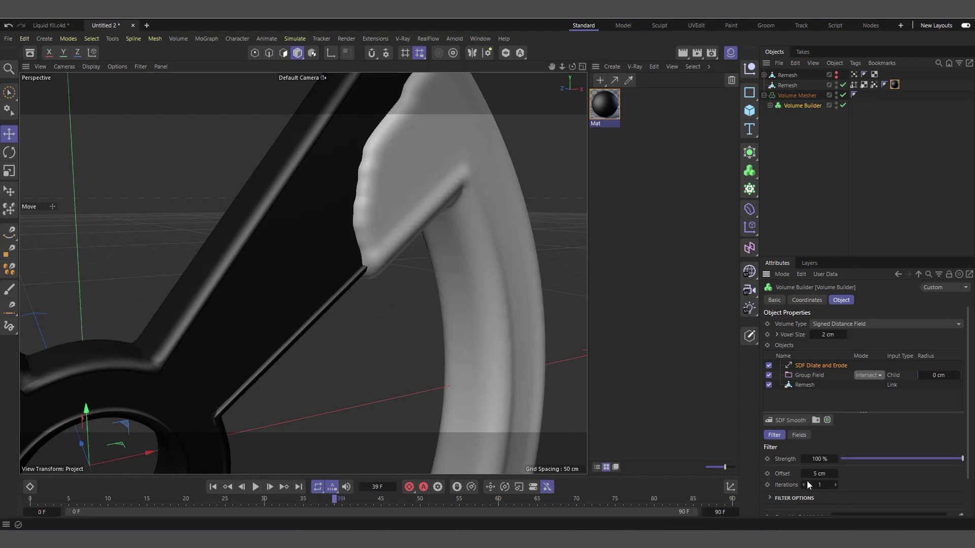
Set the Offset of the SDF Dilate and Erode filter to 3 cm
{"action": "left_click", "coordinate": [821, 474]}
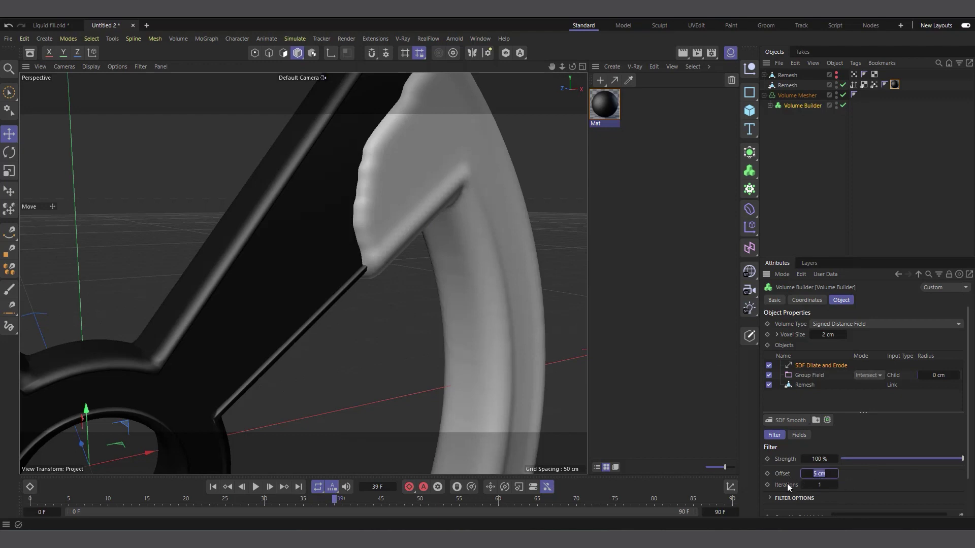
{"action": "key", "text": "Return"}
{"action": "mouse_move", "coordinate": [818, 474]}
{"action": "left_mouse_down"}
{"action": "mouse_move", "coordinate": [846, 473]}
{"action": "mouse_move", "coordinate": [813, 482]}
{"action": "left_mouse_up"}
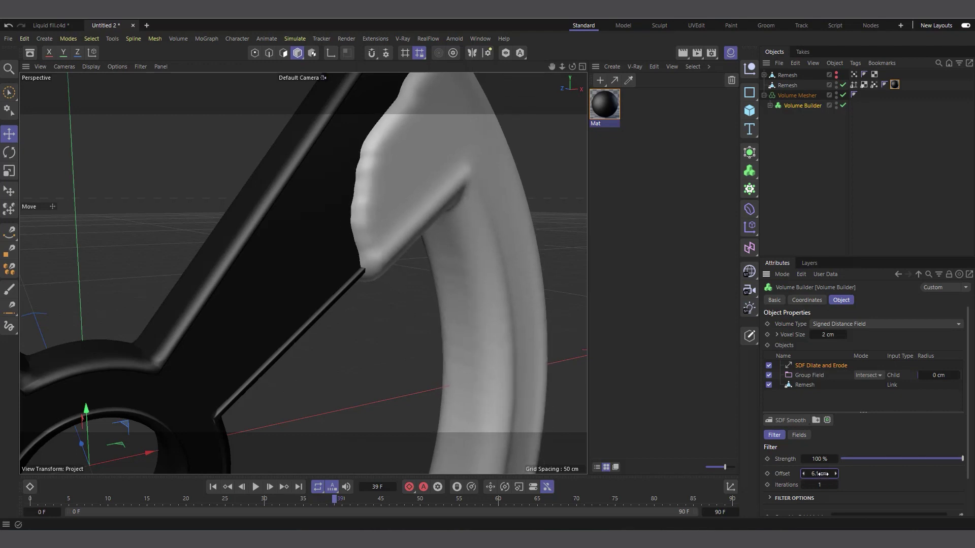
{"action": "left_click", "coordinate": [817, 474]}
{"action": "type", "text": "3"}
{"action": "key", "text": "Return"}
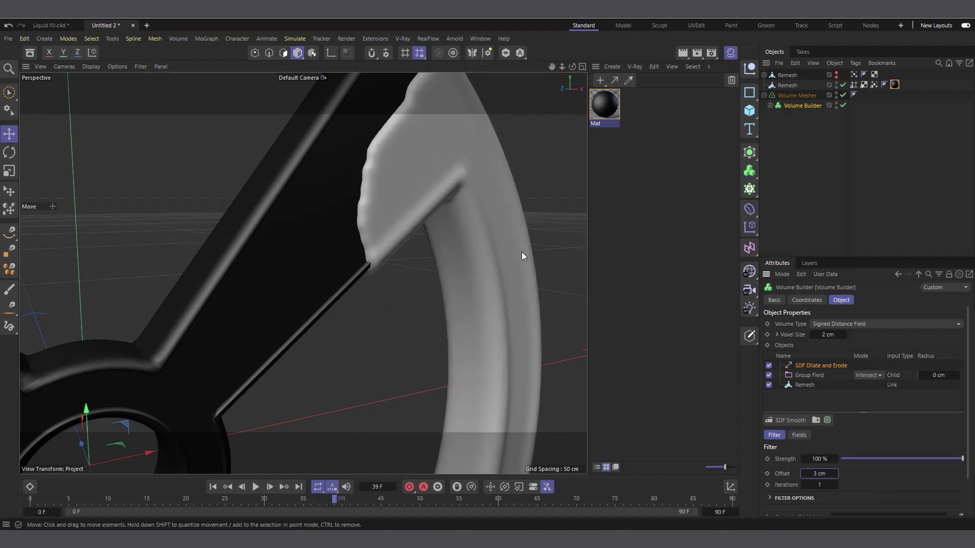
Advance the animation to frame 85 and examine the offset mesh's growing edge around the spokes and hub
{"action": "scroll", "coordinate": [398, 243], "scroll_direction": "down", "scroll_amount": 5}
{"action": "scroll", "coordinate": [399, 244], "scroll_direction": "down", "scroll_amount": 3}
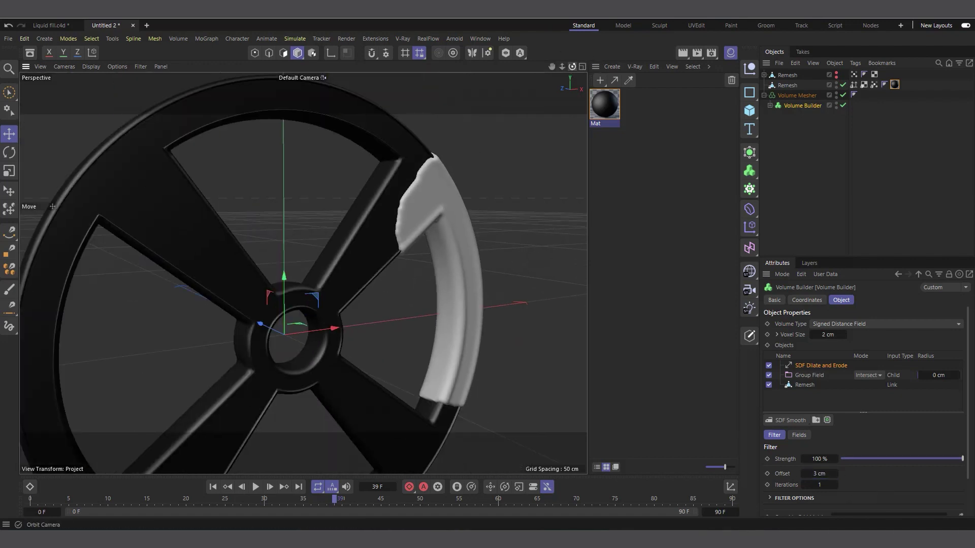
{"action": "left_click_drag", "start_coordinate": [572, 66], "coordinate": [581, 68]}
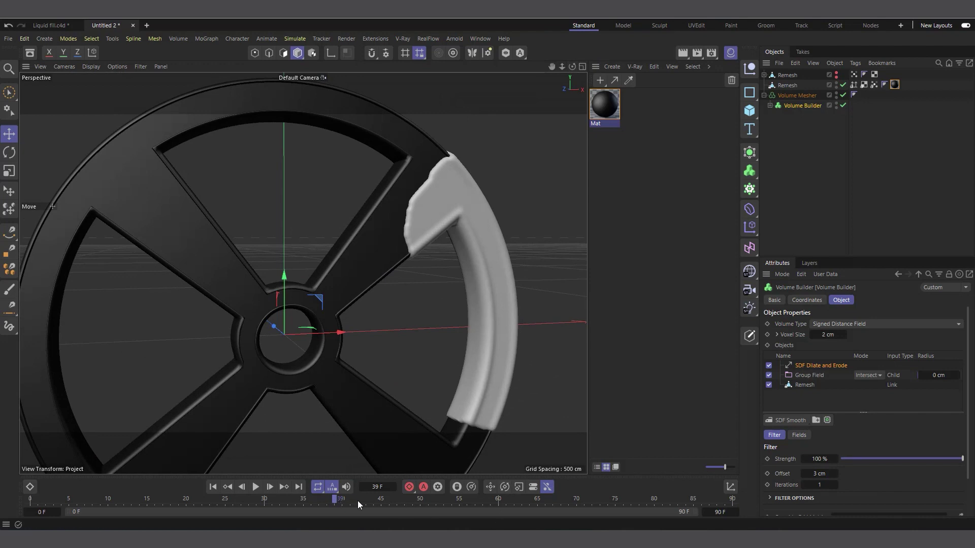
{"action": "left_click", "coordinate": [373, 500]}
{"action": "left_click_drag", "start_coordinate": [206, 502], "coordinate": [287, 512]}
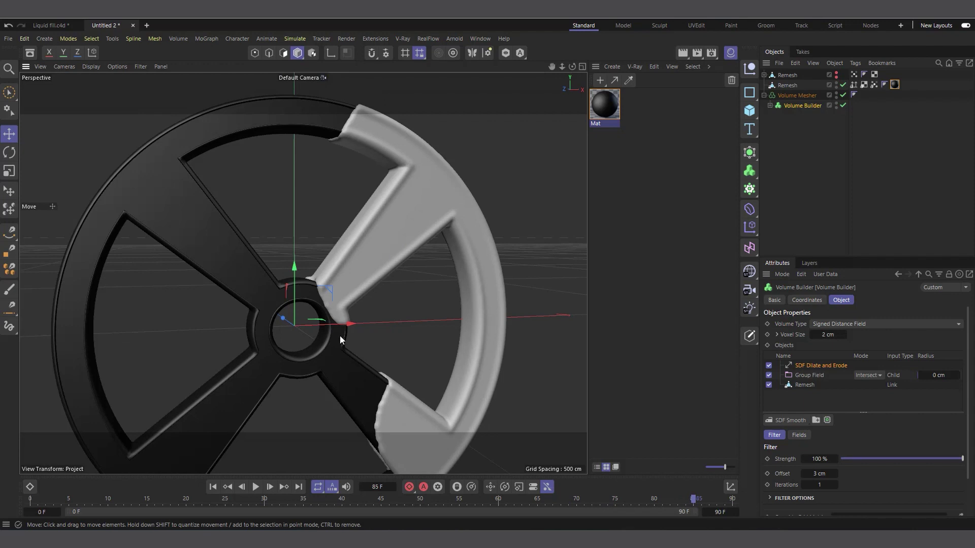
{"action": "left_click_drag", "start_coordinate": [340, 336], "coordinate": [365, 285], "text": "alt"}
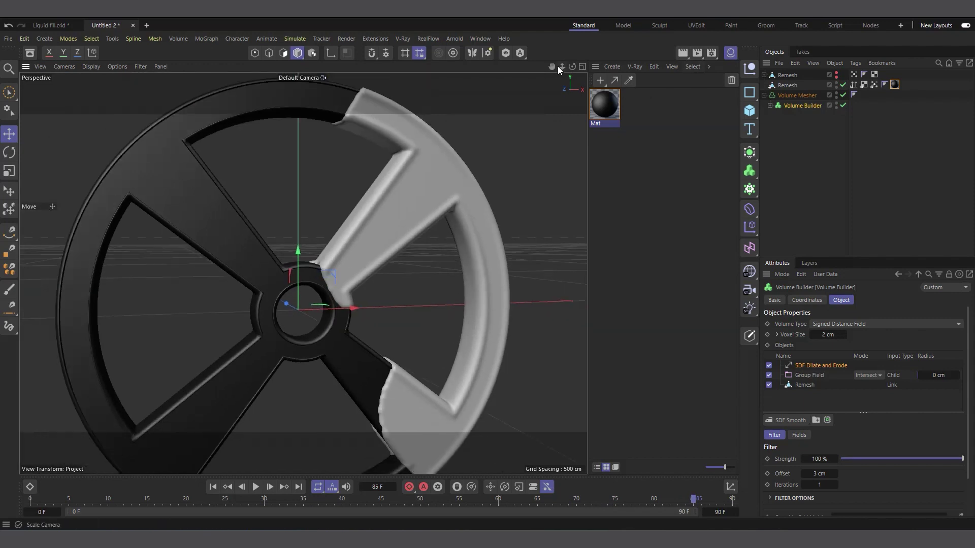
{"action": "left_click_drag", "start_coordinate": [557, 66], "coordinate": [393, 248]}
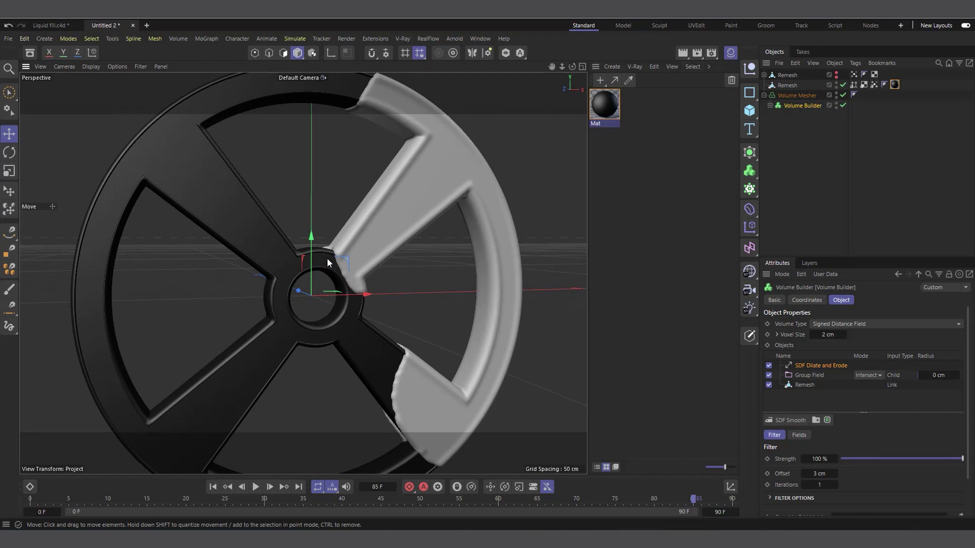
{"action": "left_click_drag", "start_coordinate": [366, 246], "coordinate": [347, 284], "text": "alt"}
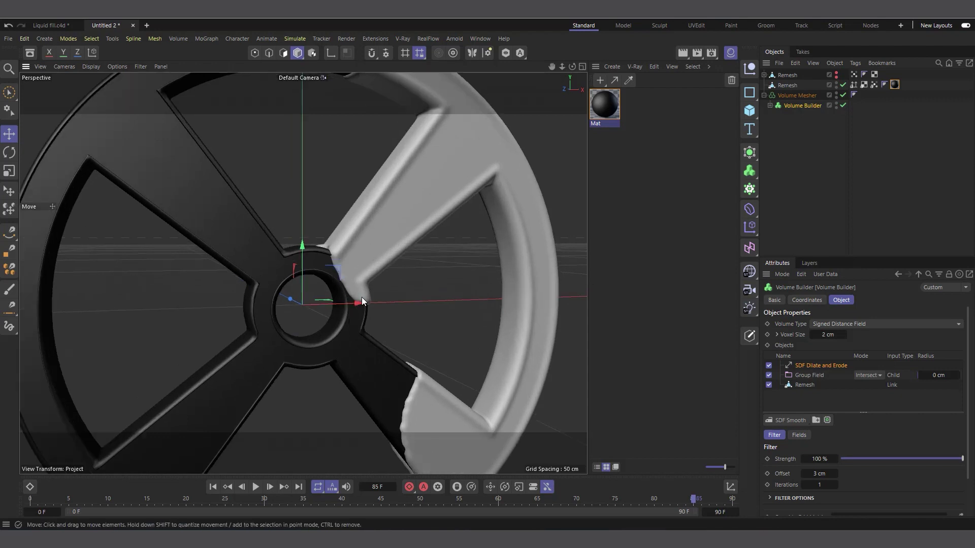
{"action": "left_click_drag", "start_coordinate": [346, 254], "coordinate": [348, 279], "text": "alt"}
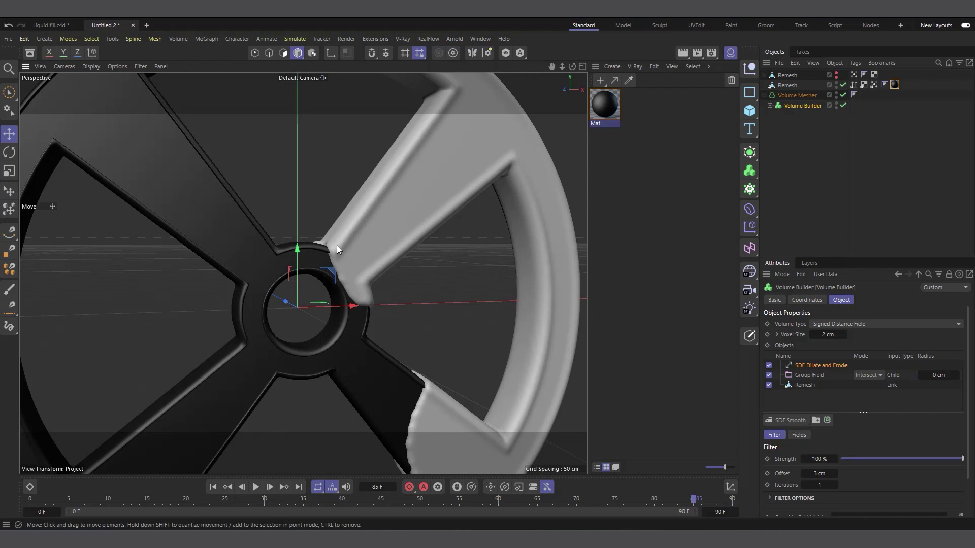
{"action": "scroll", "coordinate": [338, 259], "scroll_direction": "up", "scroll_amount": 2}
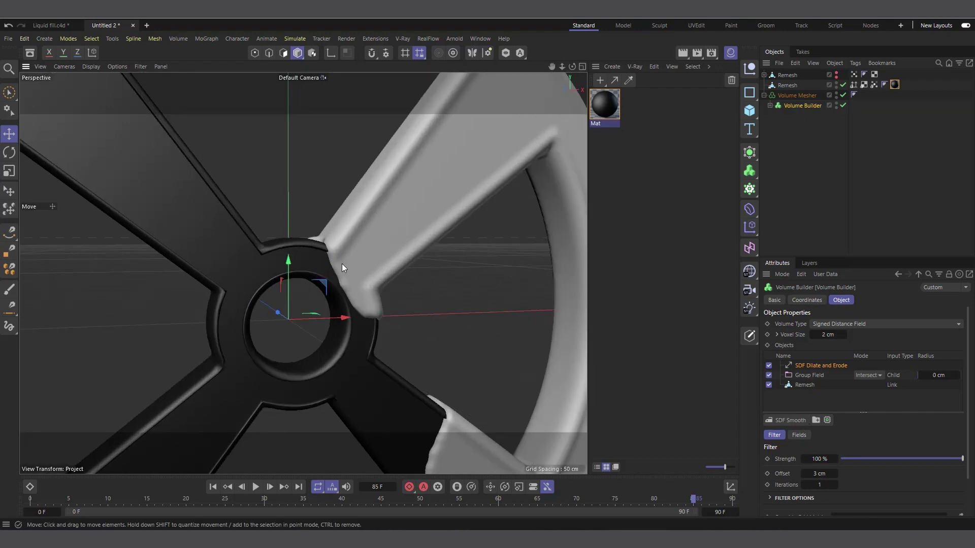
Disable the Volume Mesher and Volume Builder and display the existing vertex map of the second Remesh object
{"action": "left_click", "coordinate": [763, 95]}
{"action": "left_click", "coordinate": [763, 96]}
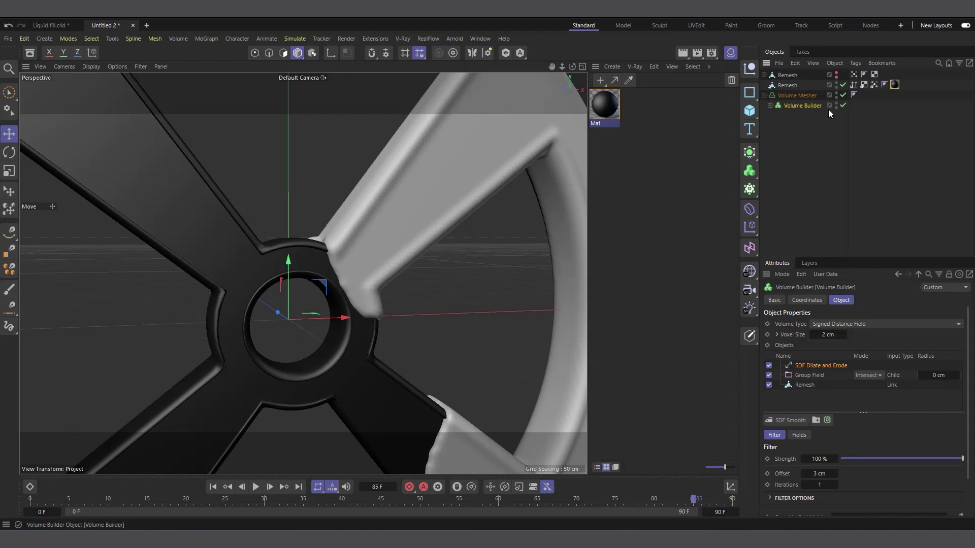
{"action": "left_click", "coordinate": [843, 105]}
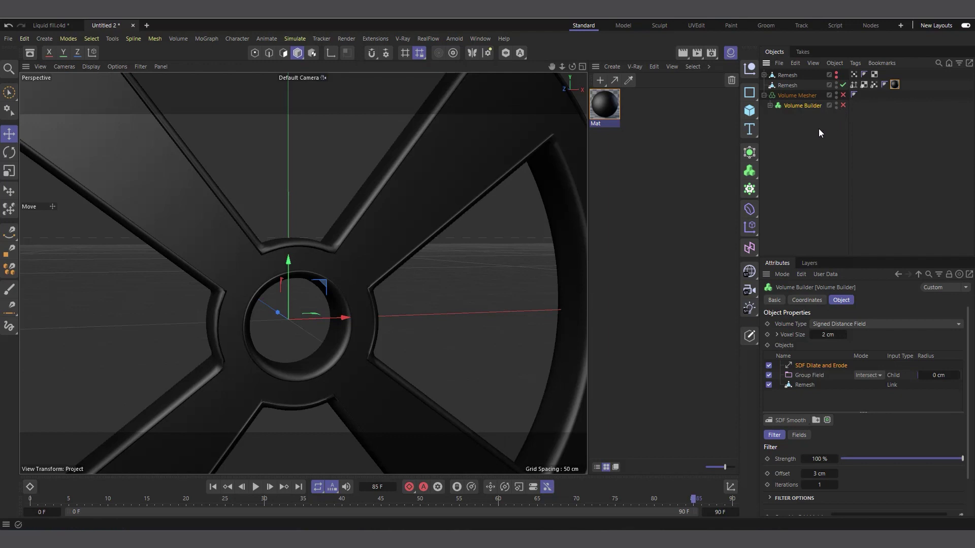
{"action": "left_click", "coordinate": [763, 95]}
{"action": "left_click", "coordinate": [821, 85]}
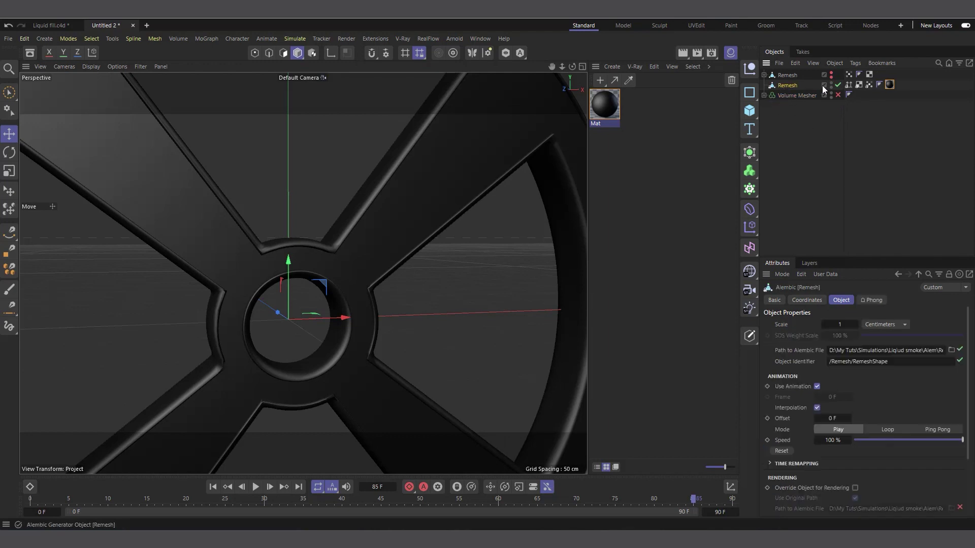
{"action": "left_click", "coordinate": [869, 85]}
{"action": "scroll", "coordinate": [318, 259], "scroll_direction": "down", "scroll_amount": 5}
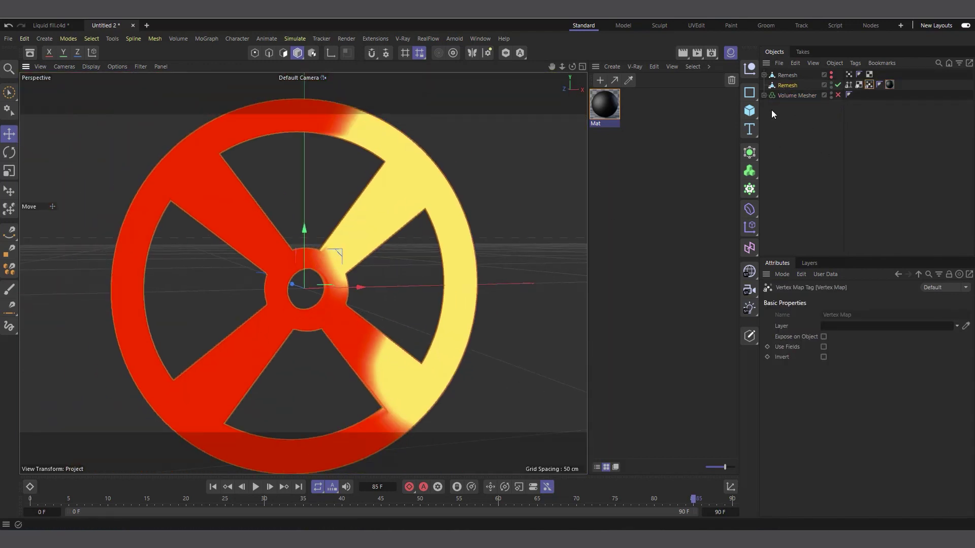
Add a new Vertex Map tag to the second Remesh object and place it last in its tag row
{"action": "right_click", "coordinate": [785, 86]}
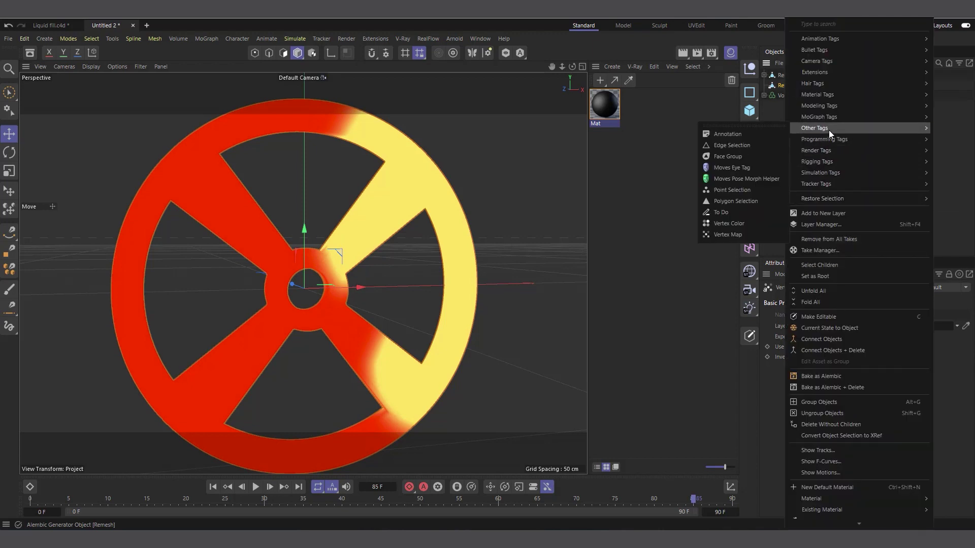
{"action": "left_click", "coordinate": [742, 234]}
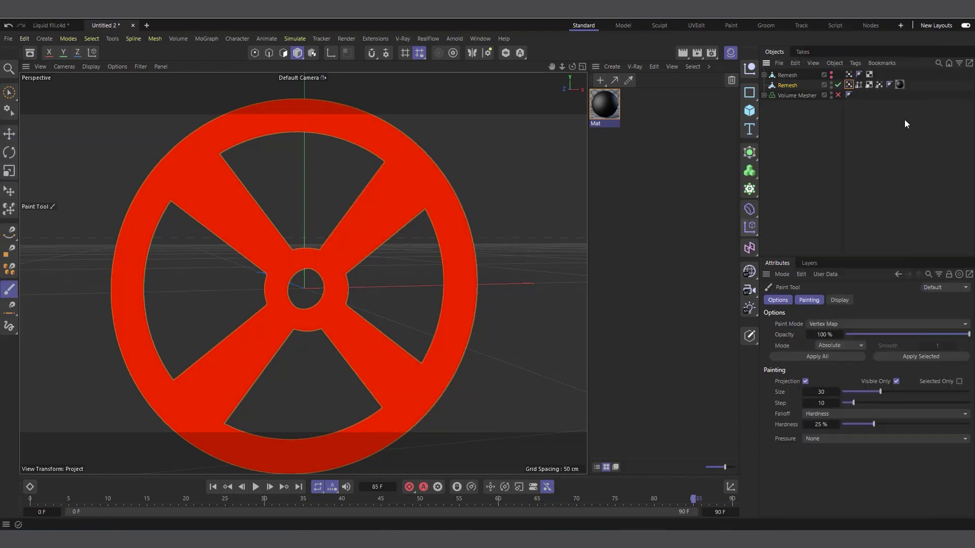
{"action": "left_click_drag", "start_coordinate": [846, 85], "coordinate": [921, 86]}
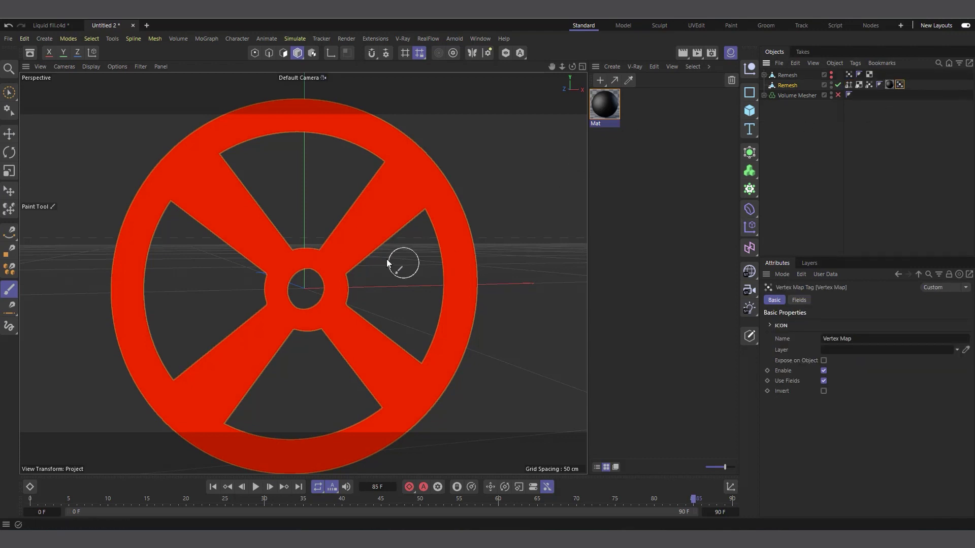
{"action": "scroll", "coordinate": [366, 234], "scroll_direction": "up", "scroll_amount": 1}
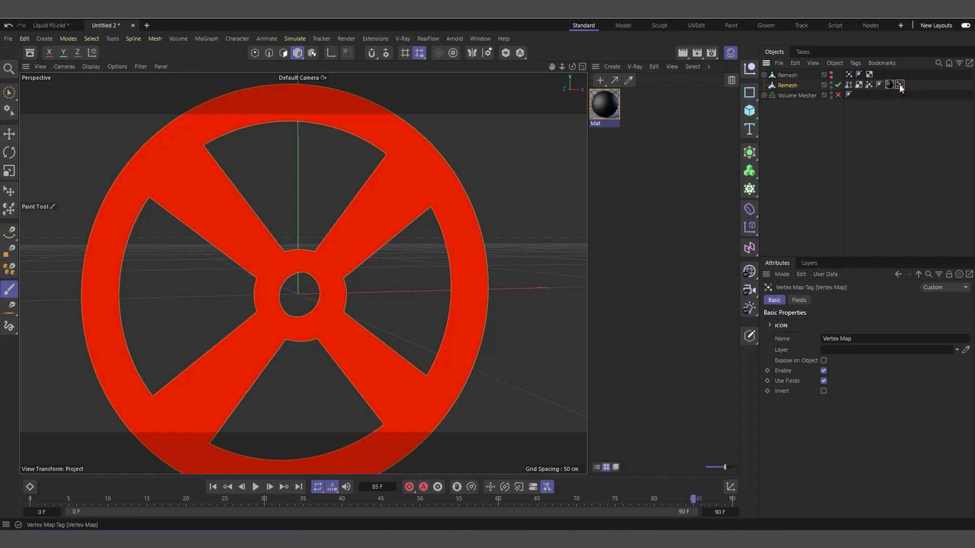
Add the original vertex map as a field layer of the new Vertex Map tag
{"action": "left_click", "coordinate": [799, 303]}
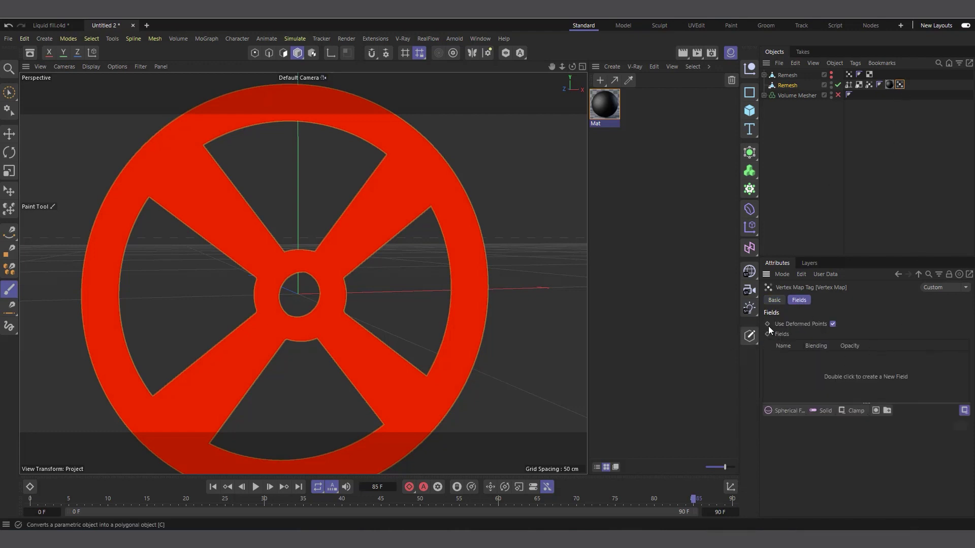
{"action": "left_click", "coordinate": [775, 301]}
{"action": "left_click", "coordinate": [799, 300]}
{"action": "left_click_drag", "start_coordinate": [869, 87], "coordinate": [797, 376]}
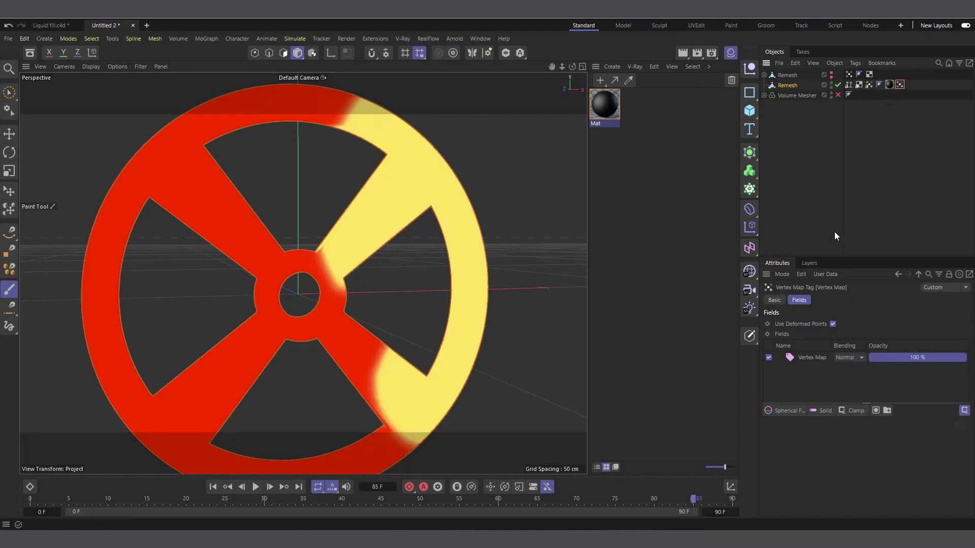
Rename the new vertex map tag as Vertex Map 2 and return to its field settings
{"action": "left_click", "coordinate": [774, 300]}
{"action": "left_click", "coordinate": [862, 339]}
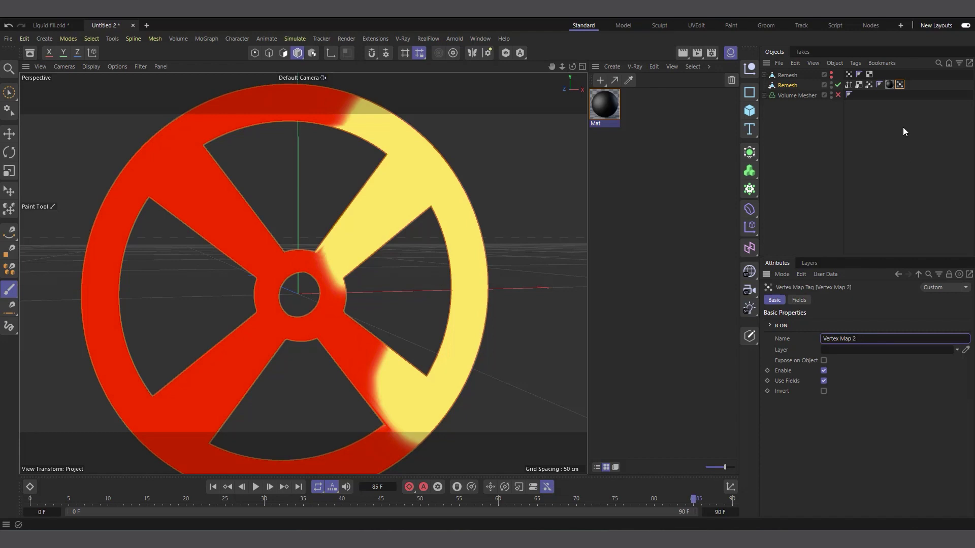
{"action": "left_click", "coordinate": [800, 300]}
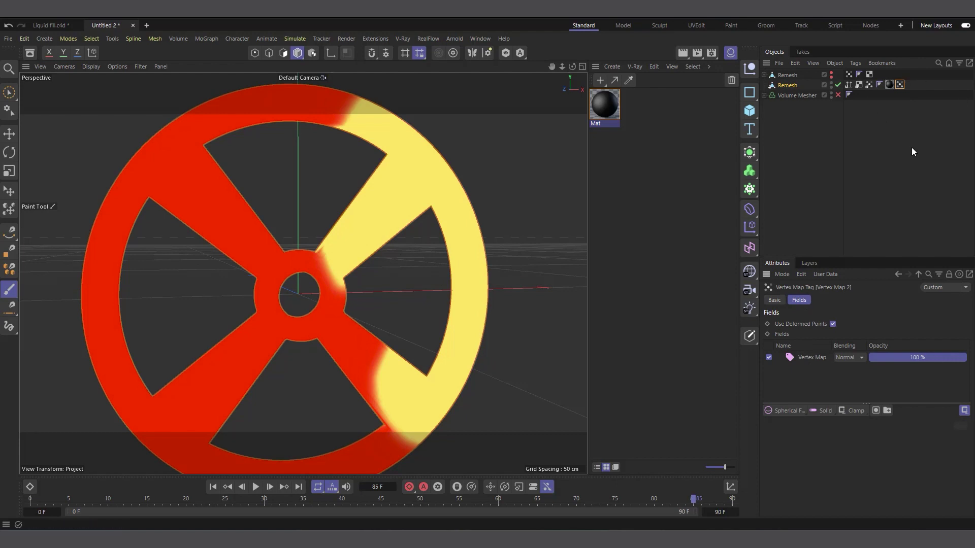
Scrub through the animation and stop at frame 69 to check how the linked vertex map spreads
{"action": "left_click_drag", "start_coordinate": [348, 505], "coordinate": [539, 505]}
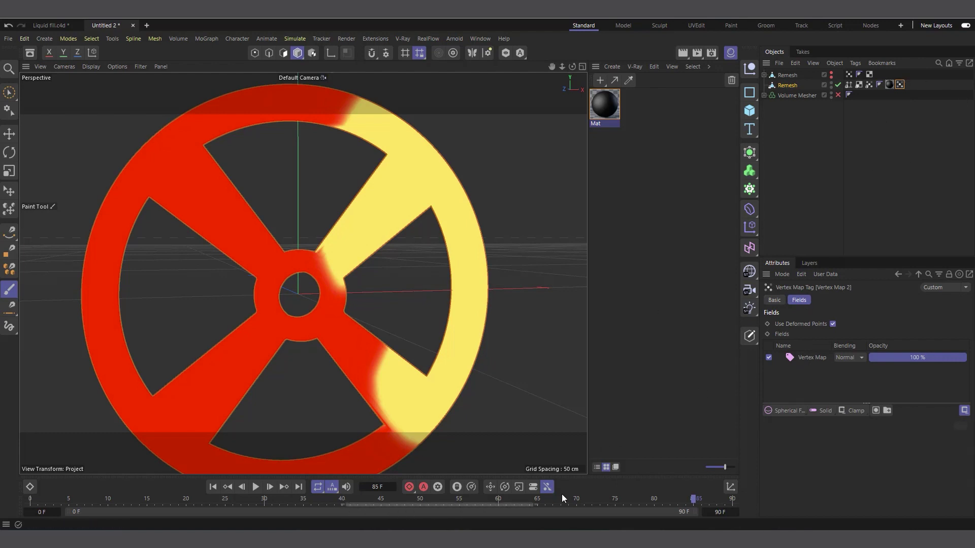
{"action": "mouse_move", "coordinate": [385, 504]}
{"action": "left_mouse_down"}
{"action": "mouse_move", "coordinate": [393, 502]}
{"action": "mouse_move", "coordinate": [361, 503]}
{"action": "mouse_move", "coordinate": [439, 502]}
{"action": "mouse_move", "coordinate": [123, 503]}
{"action": "left_mouse_up"}
{"action": "left_click", "coordinate": [568, 502]}
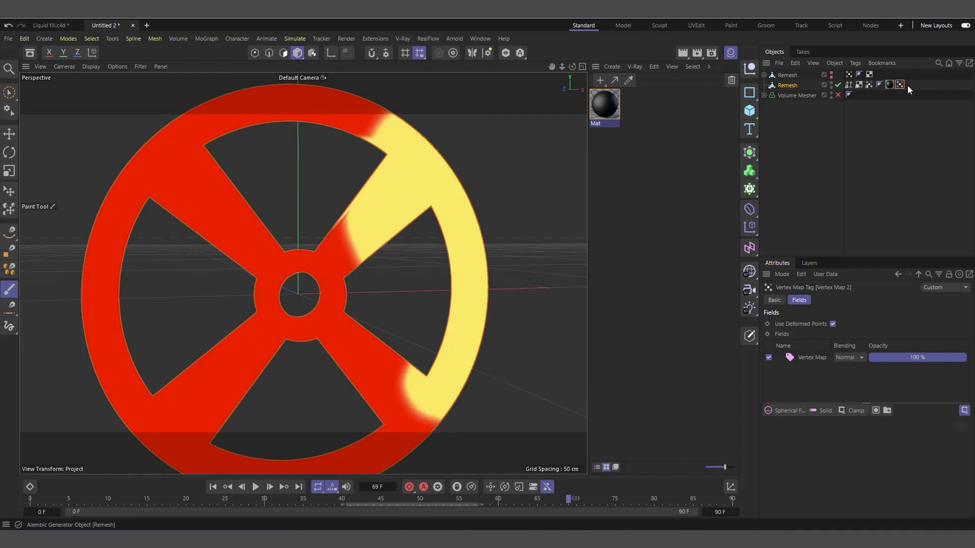
Add a Curve modifier layer above the Vertex Map layer in Vertex Map 2's fields
{"action": "left_click", "coordinate": [807, 358]}
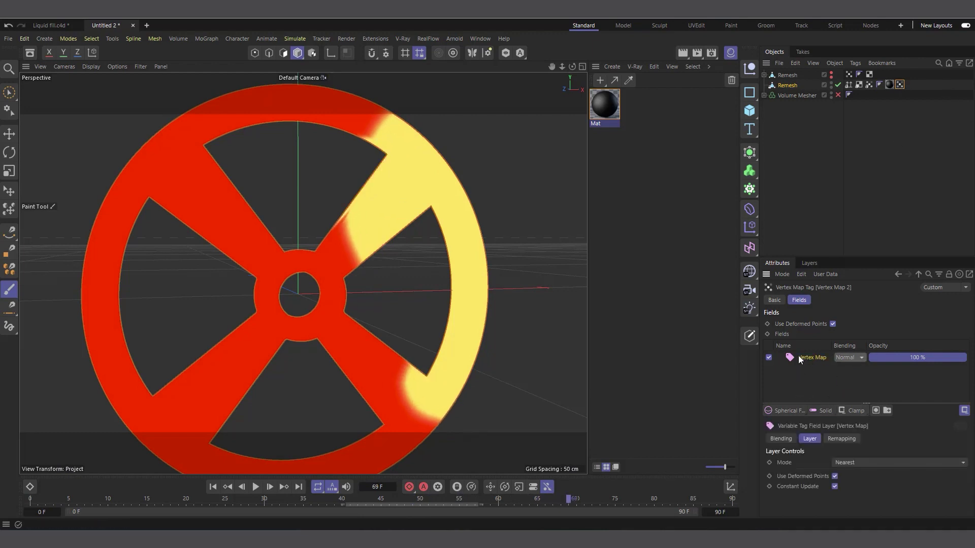
{"action": "left_click", "coordinate": [852, 411]}
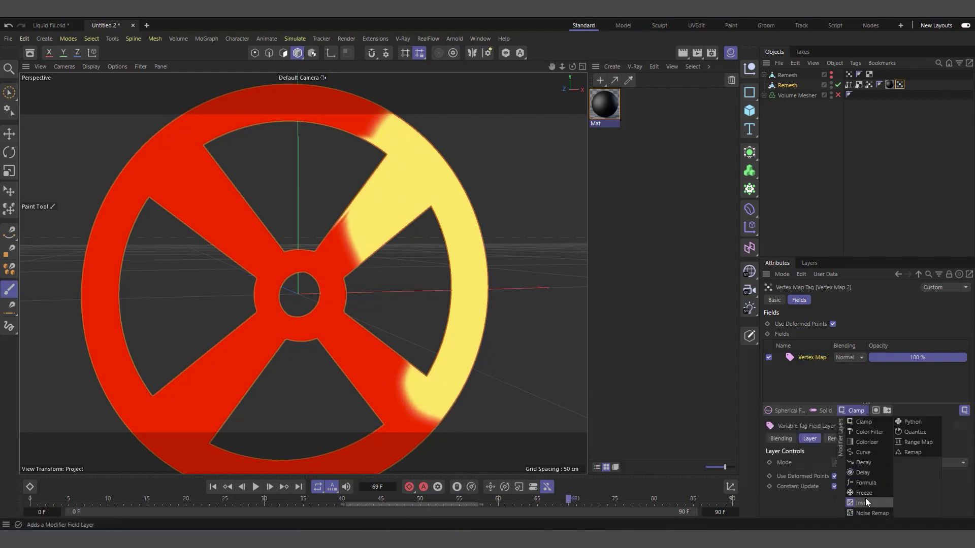
{"action": "left_click", "coordinate": [863, 452]}
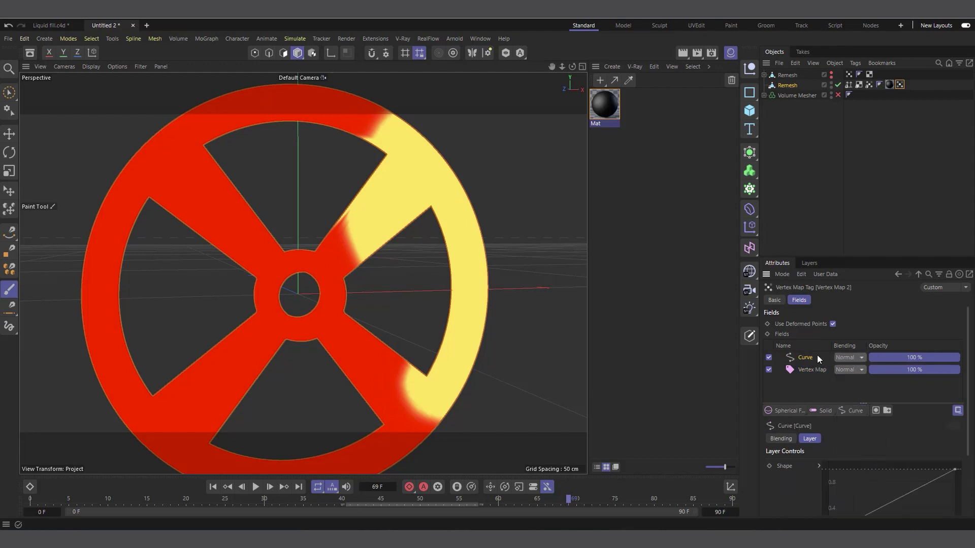
Shape the Curve layer into a peak by adding a middle point raised to the maximum and lowering the end point to the baseline
{"action": "scroll", "coordinate": [967, 445], "scroll_direction": "down", "scroll_amount": 3}
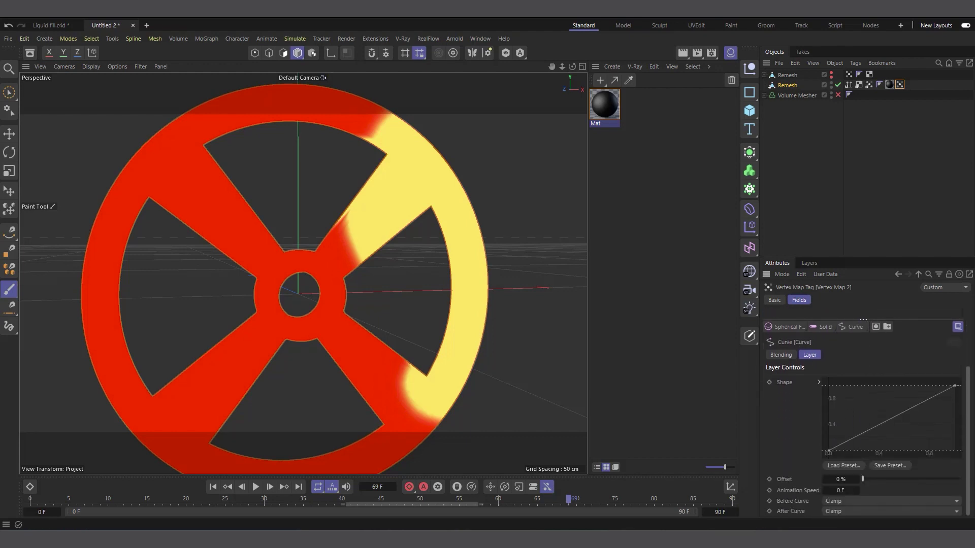
{"action": "left_click", "coordinate": [895, 416], "text": "ctrl"}
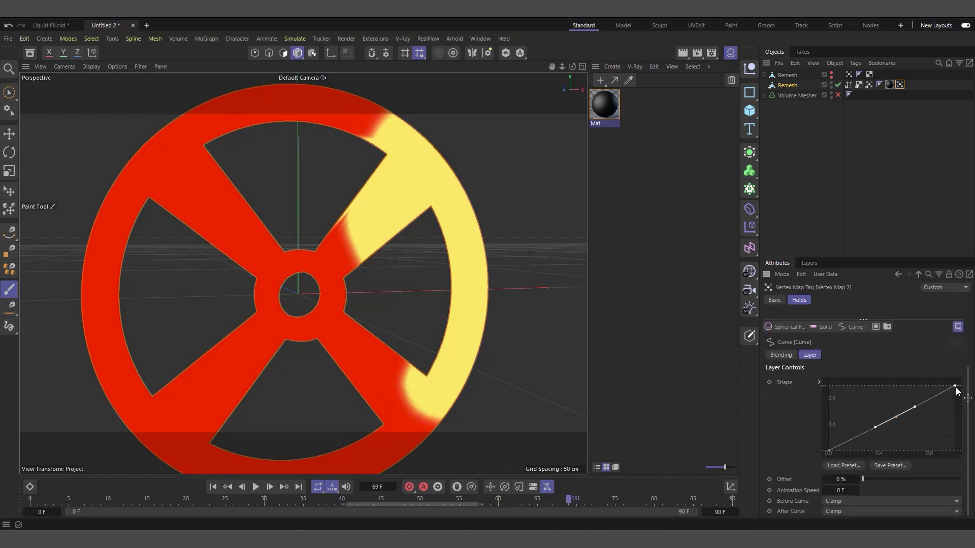
{"action": "left_click_drag", "start_coordinate": [955, 386], "coordinate": [948, 453]}
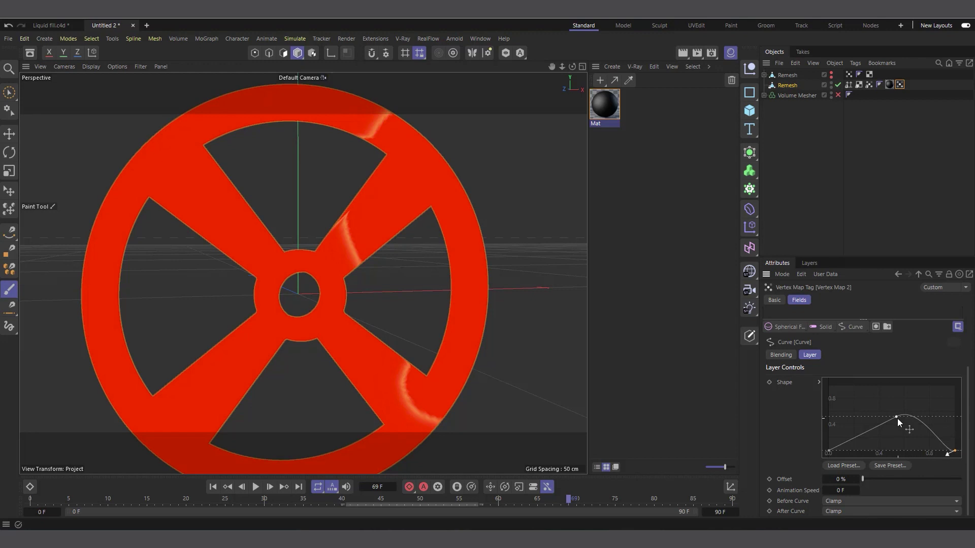
{"action": "left_click_drag", "start_coordinate": [897, 419], "coordinate": [891, 379]}
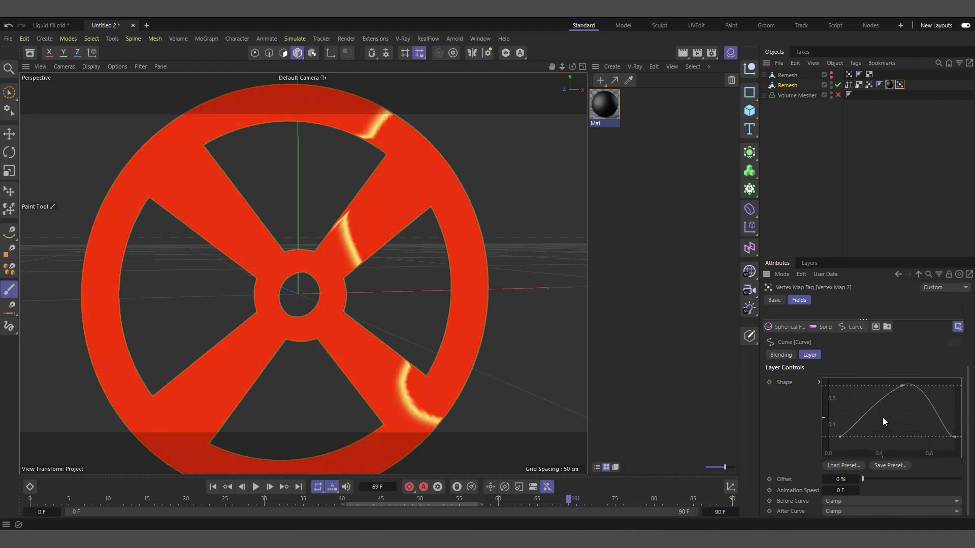
Undo the accidental curve change and level the tangent handles of the Curve layer's middle point for a rounder peak
{"action": "key", "text": "ctrl+z"}
{"action": "left_click", "coordinate": [890, 385]}
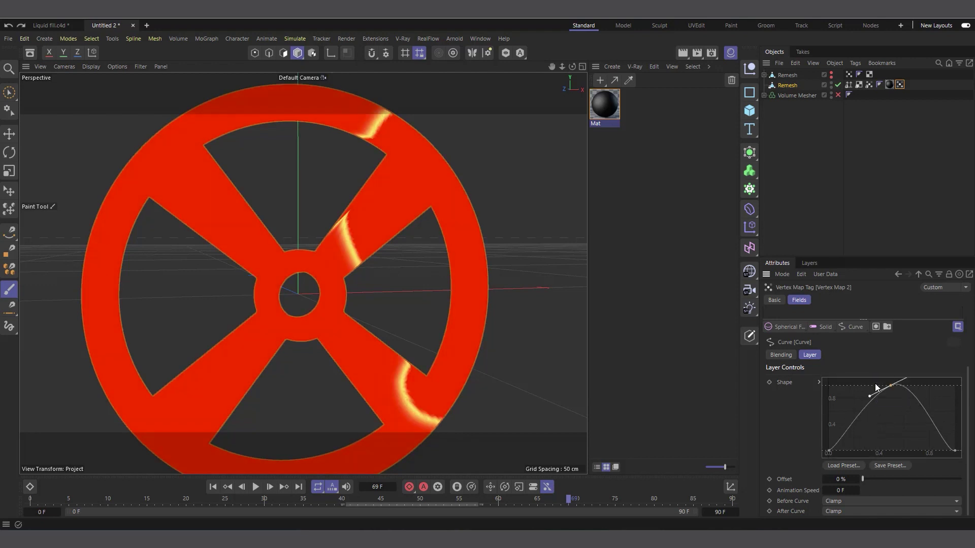
{"action": "left_click_drag", "start_coordinate": [871, 395], "coordinate": [862, 388]}
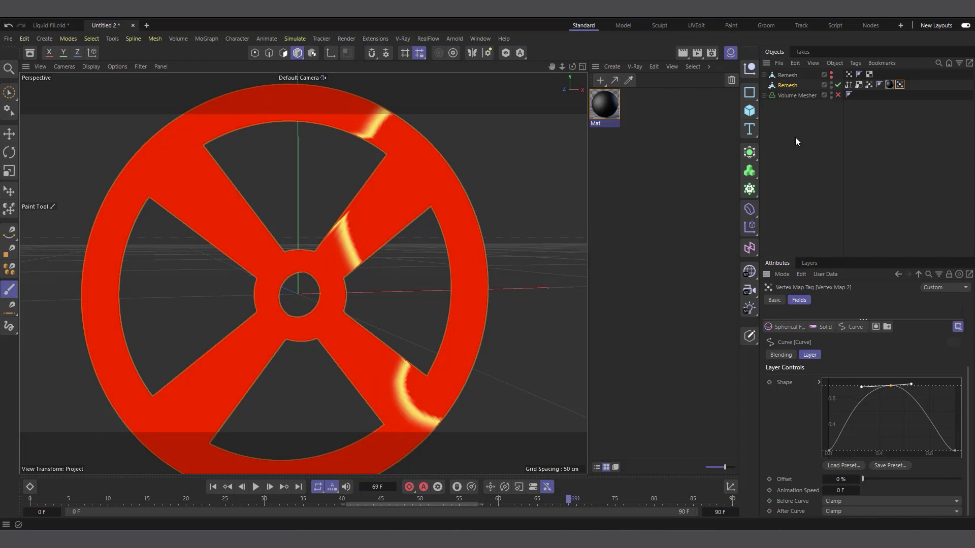
Temporarily enable the Volume Mesher and its Volume Builder to compare the growing mesh edge with Vertex Map 2
{"action": "left_click", "coordinate": [764, 94]}
{"action": "left_click", "coordinate": [842, 105]}
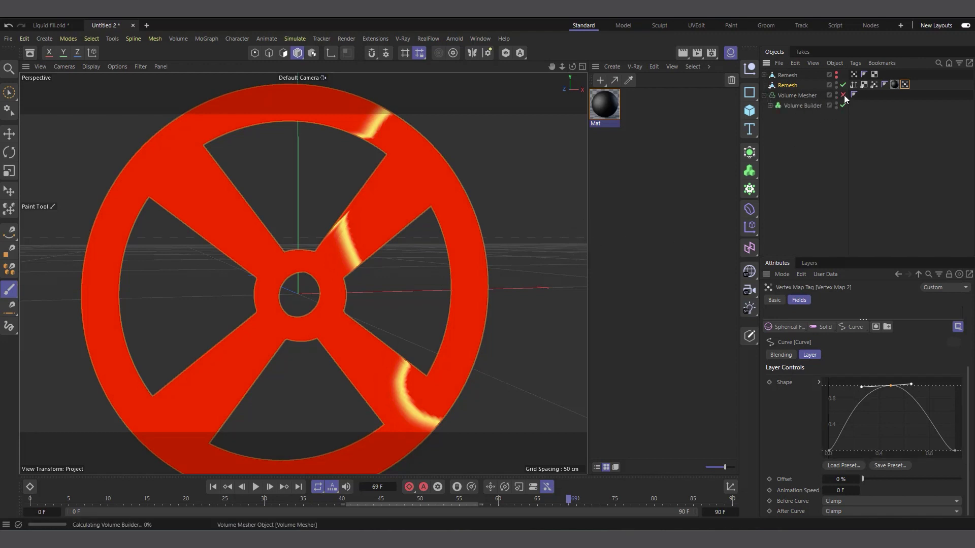
{"action": "left_click", "coordinate": [843, 95]}
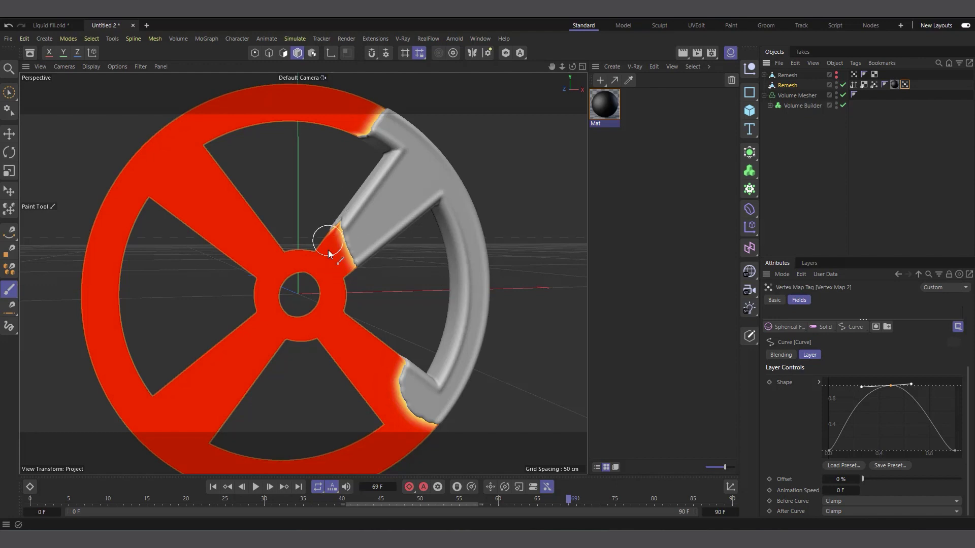
{"action": "scroll", "coordinate": [355, 250], "scroll_direction": "up", "scroll_amount": 3}
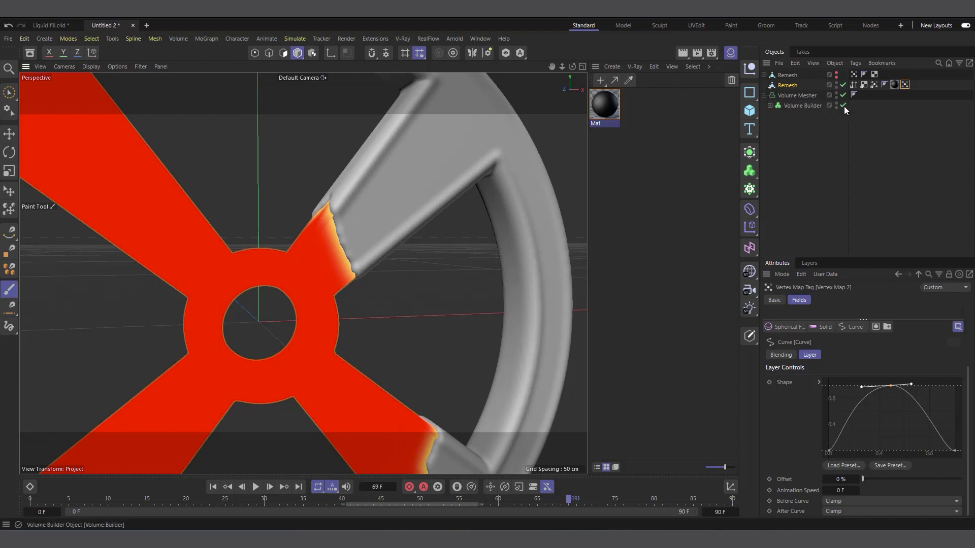
{"action": "left_click_drag", "start_coordinate": [844, 105], "coordinate": [844, 99]}
{"action": "left_click", "coordinate": [764, 96]}
Add a Decay modifier layer above the Curve layer in the fields of the Remesh object's Vertex Map 2
{"action": "left_click", "coordinate": [779, 86]}
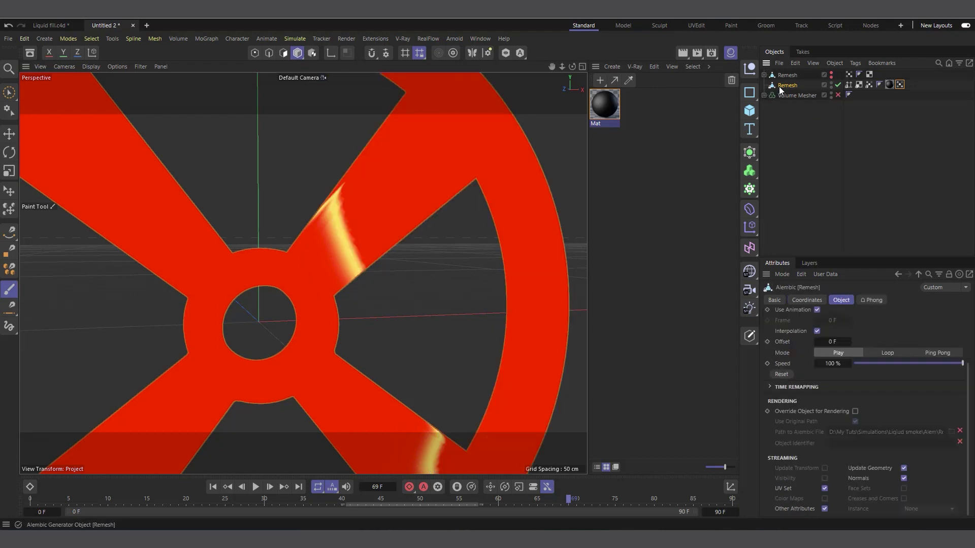
{"action": "scroll", "coordinate": [412, 285], "scroll_direction": "down", "scroll_amount": 1}
{"action": "scroll", "coordinate": [319, 252], "scroll_direction": "down", "scroll_amount": 1}
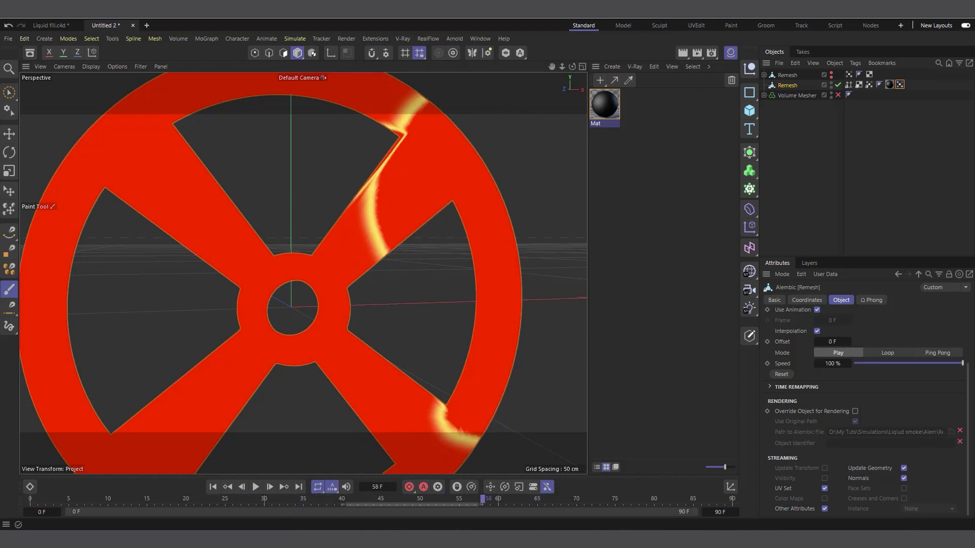
{"action": "left_click", "coordinate": [899, 85]}
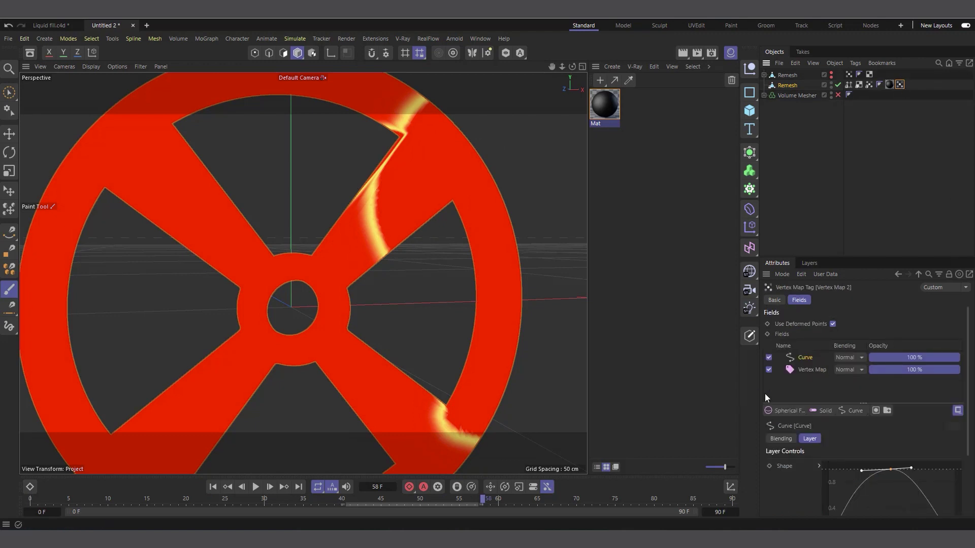
{"action": "left_click", "coordinate": [857, 412]}
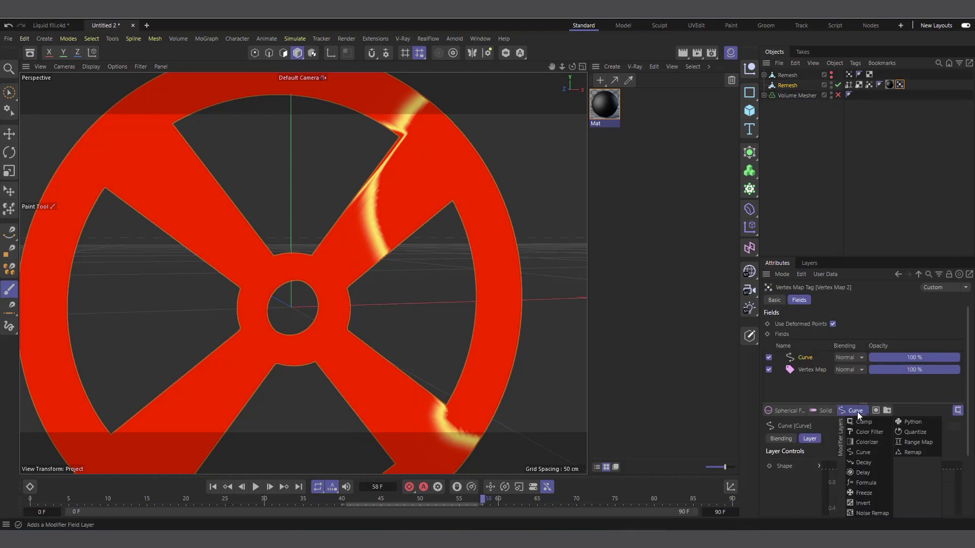
{"action": "left_click", "coordinate": [873, 462]}
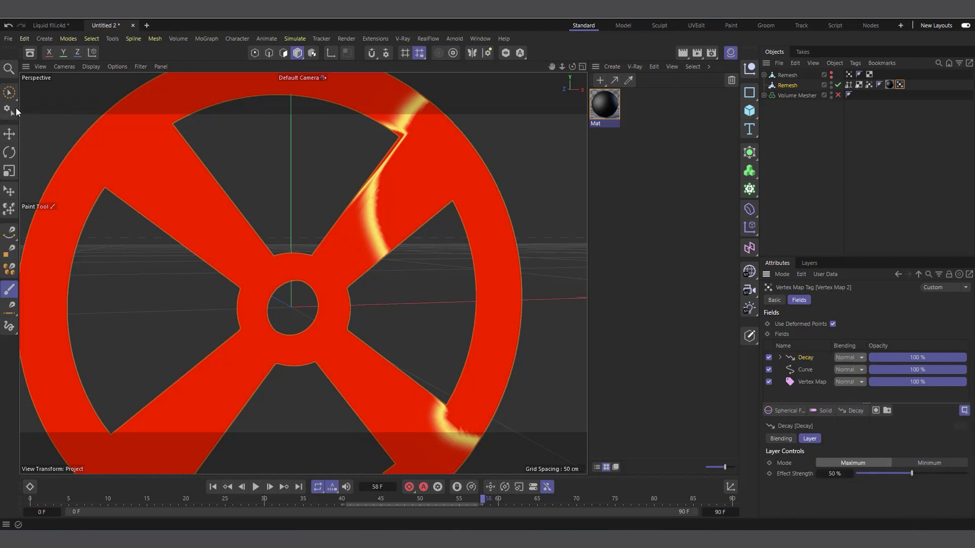
Play the animation from the first frame to check the trail the Decay layer leaves on the vertex map
{"action": "left_click", "coordinate": [10, 133]}
{"action": "left_click", "coordinate": [212, 487]}
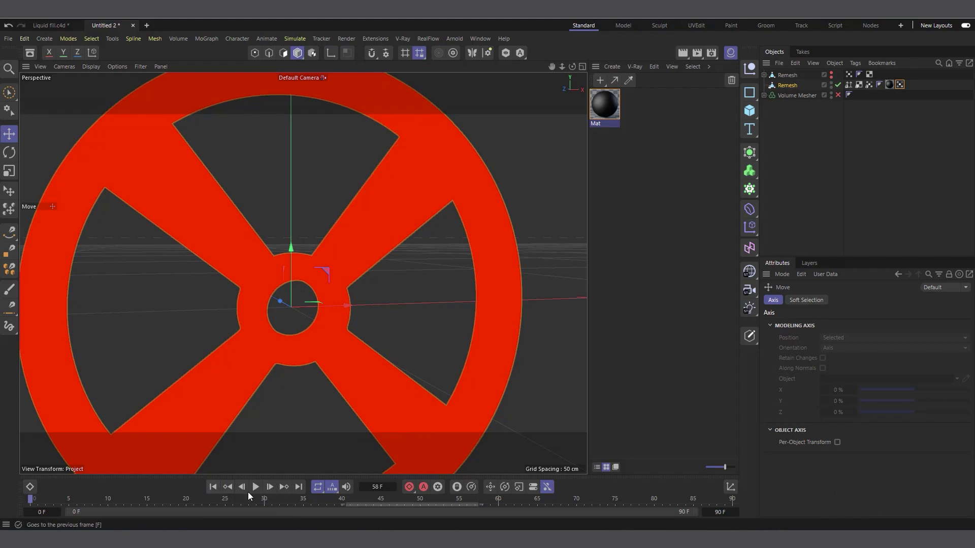
{"action": "left_click", "coordinate": [253, 488]}
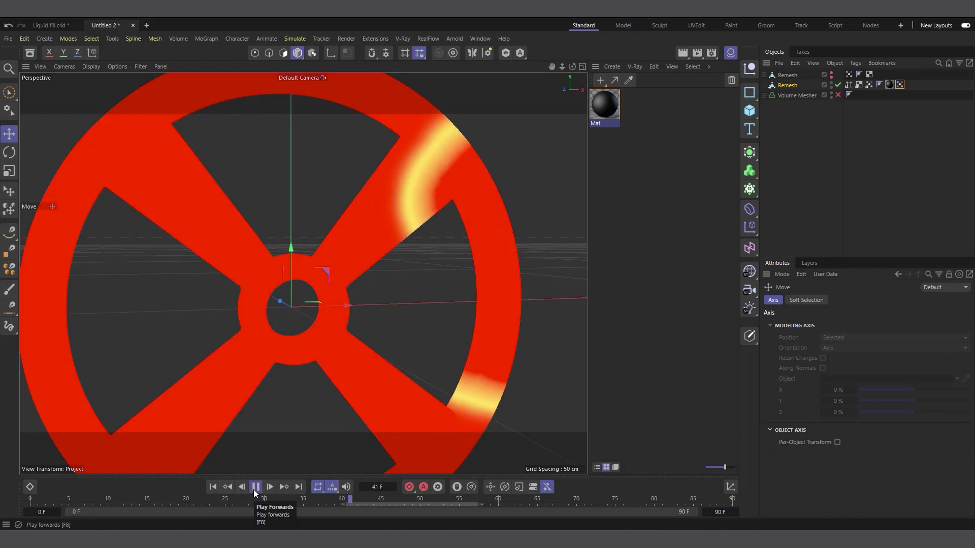
{"action": "left_click", "coordinate": [255, 488]}
Set the Decay layer's effect strength to 81% and replay the animation, stopping at frame 33
{"action": "left_click", "coordinate": [900, 85]}
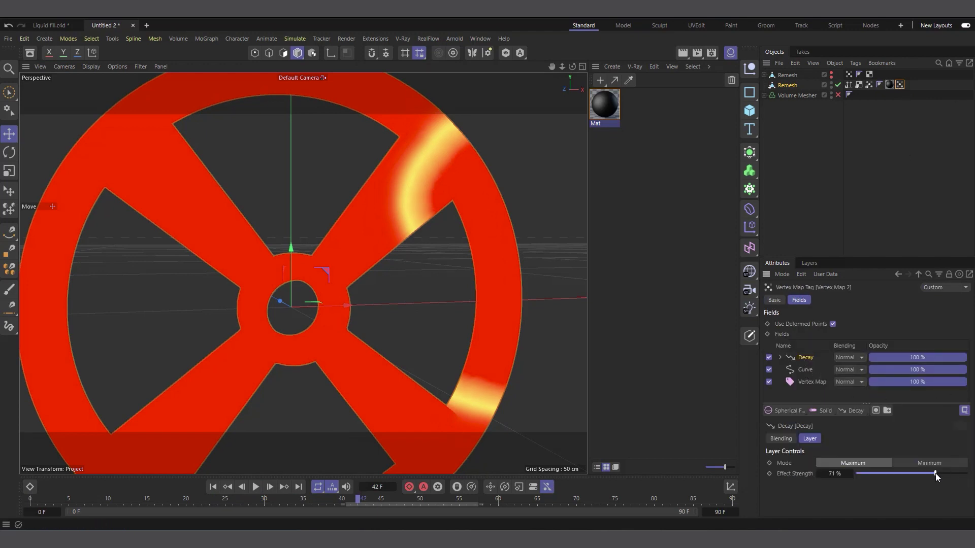
{"action": "left_click_drag", "start_coordinate": [935, 474], "coordinate": [947, 474]}
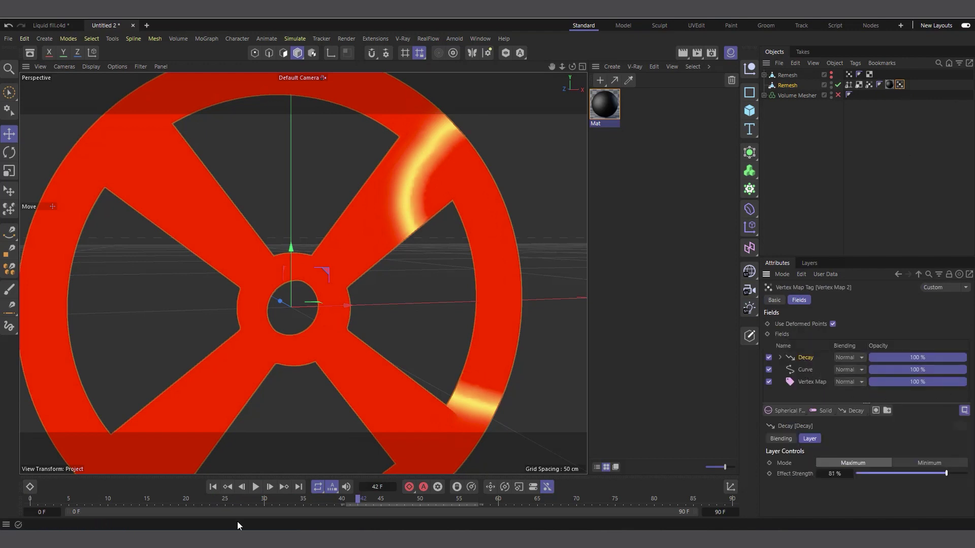
{"action": "left_click", "coordinate": [253, 488]}
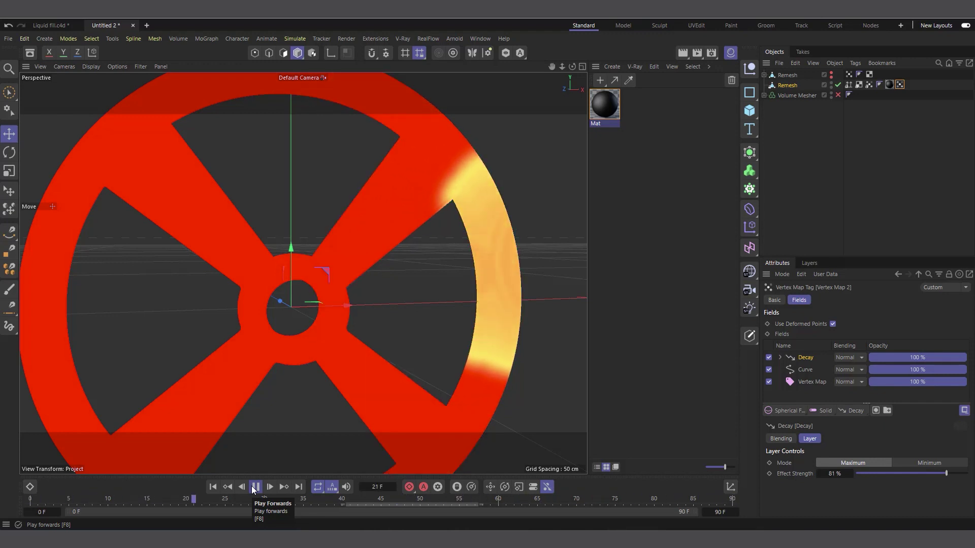
{"action": "left_click", "coordinate": [255, 487]}
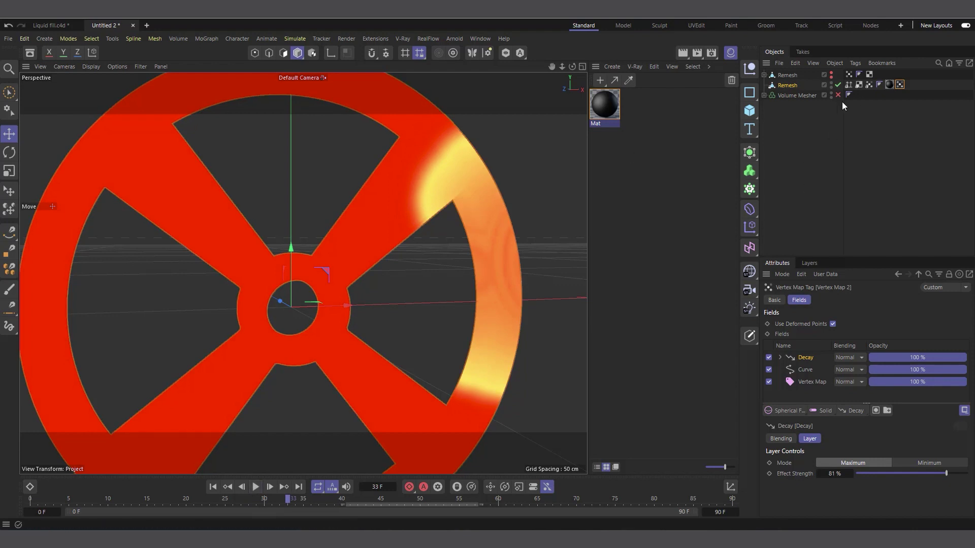
Enable the Volume Mesher and its Volume Builder and inspect the growth edge up close
{"action": "left_click", "coordinate": [763, 95]}
{"action": "left_click", "coordinate": [785, 96]}
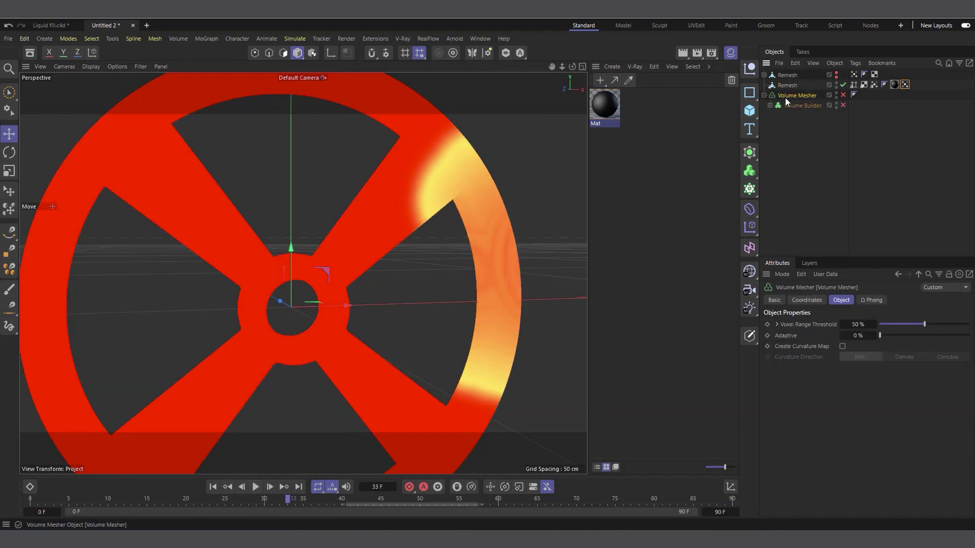
{"action": "left_click", "coordinate": [843, 105]}
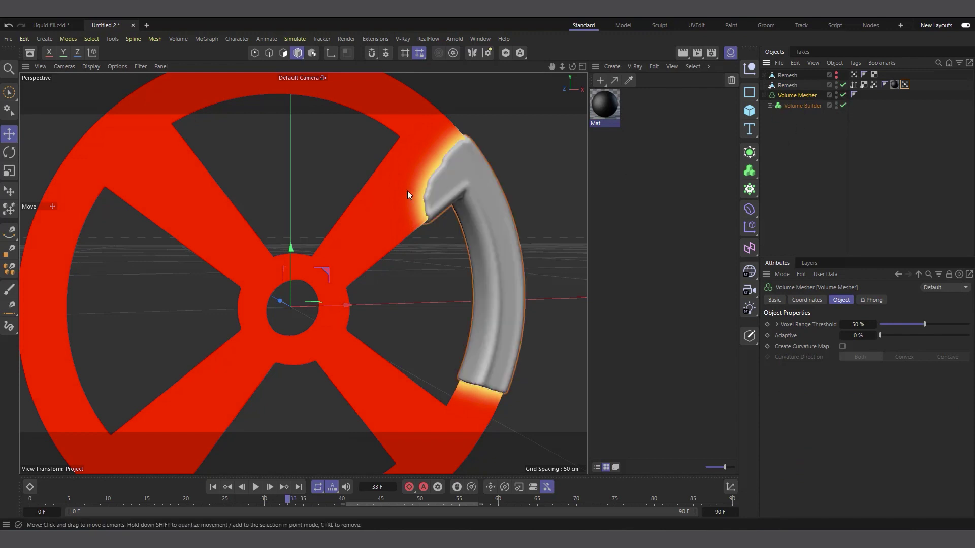
{"action": "scroll", "coordinate": [467, 191], "scroll_direction": "up", "scroll_amount": 2}
{"action": "scroll", "coordinate": [467, 191], "scroll_direction": "up", "scroll_amount": 1}
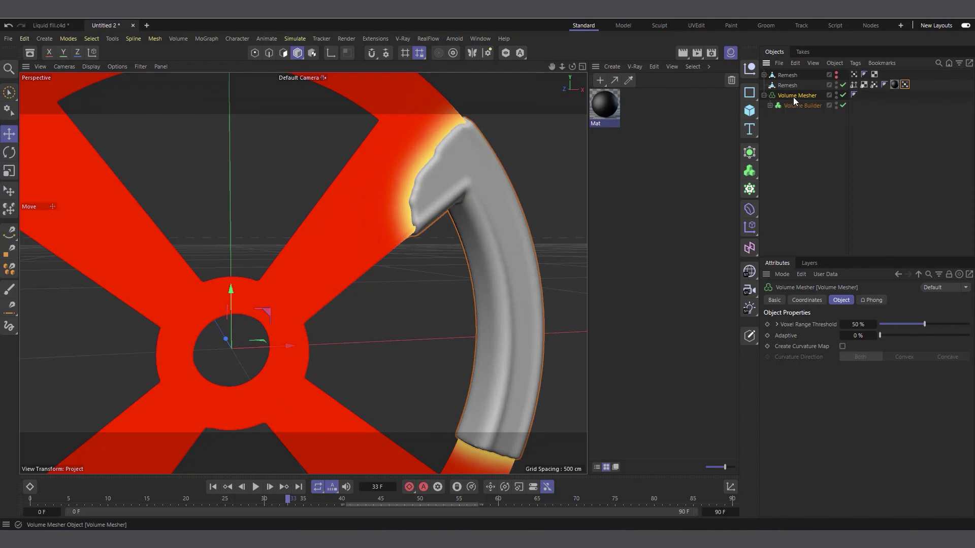
{"action": "scroll", "coordinate": [463, 178], "scroll_direction": "up", "scroll_amount": 1}
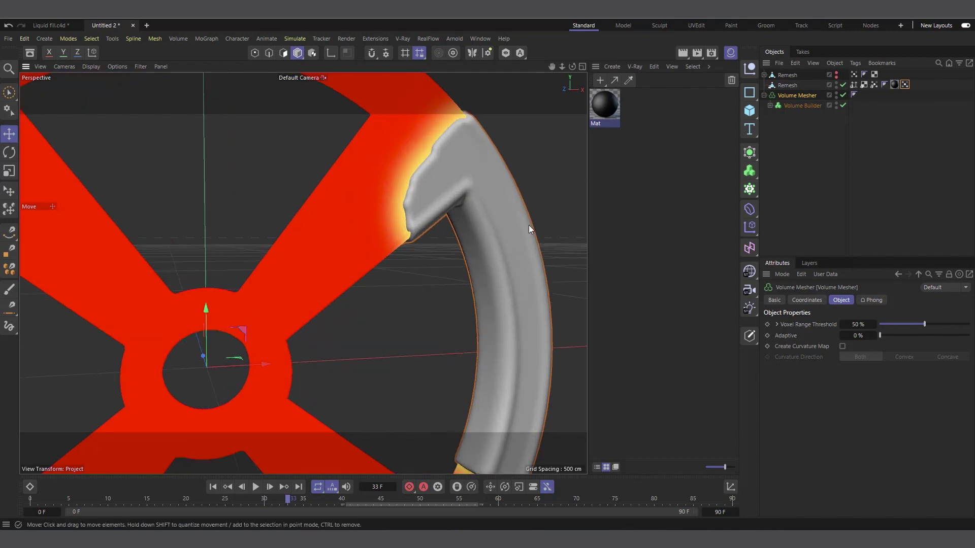
Add a Displacer deformer and place it under the Volume Mesher, above the Volume Builder
{"action": "left_click", "coordinate": [752, 212]}
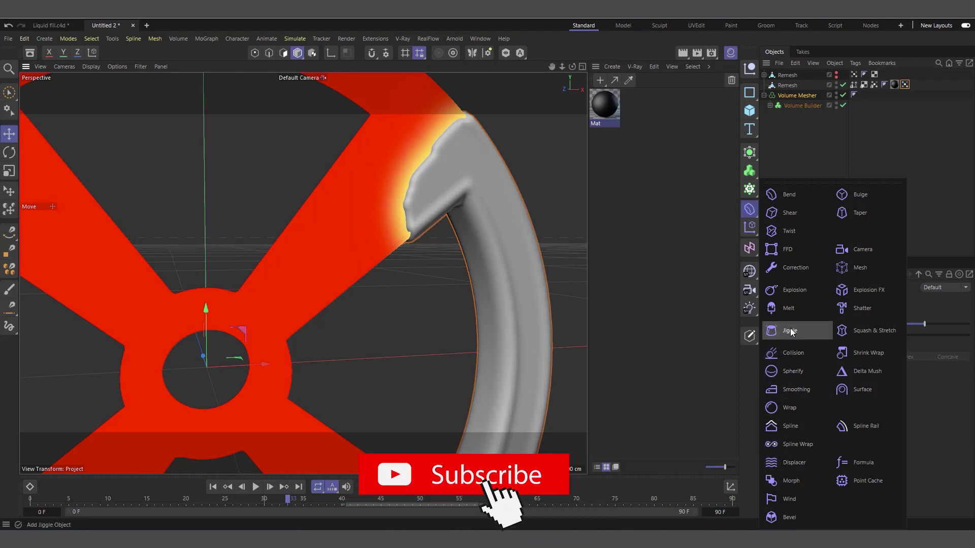
{"action": "left_click", "coordinate": [793, 462]}
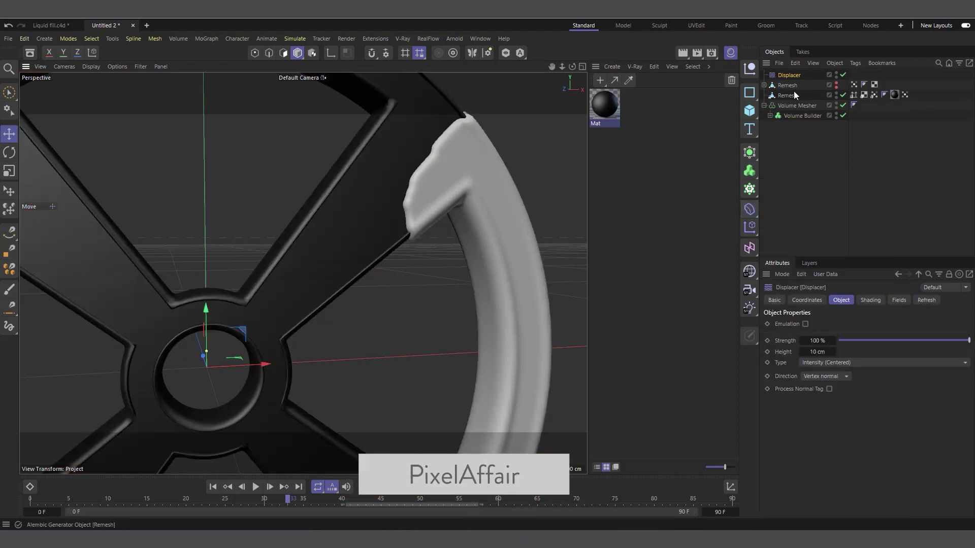
{"action": "left_click_drag", "start_coordinate": [790, 75], "coordinate": [791, 109]}
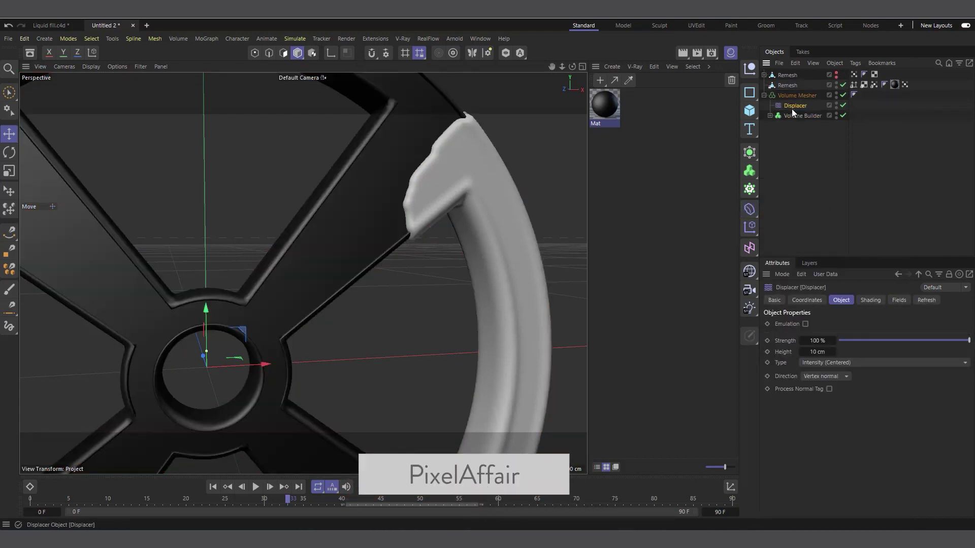
Load a Noise shader as the Displacer's custom shader
{"action": "left_click", "coordinate": [871, 300]}
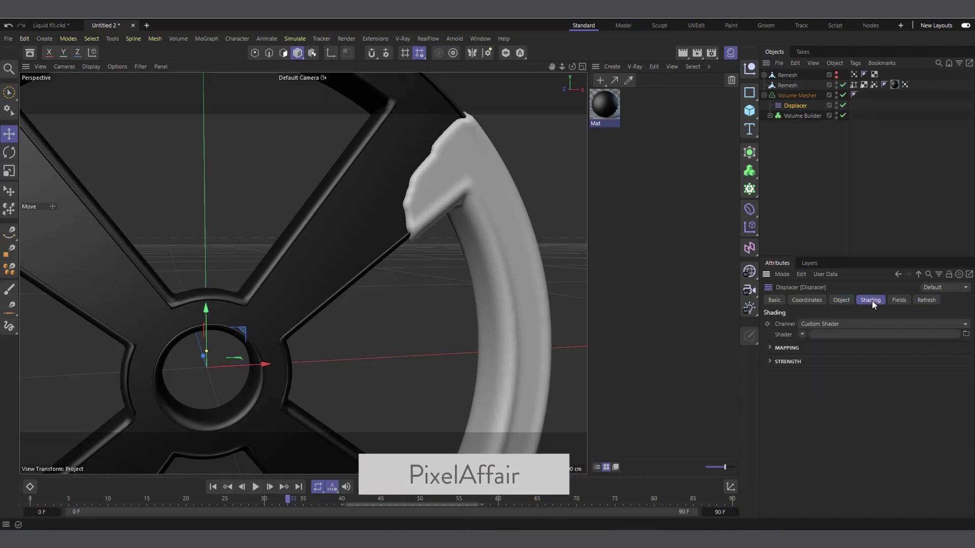
{"action": "left_click", "coordinate": [802, 335]}
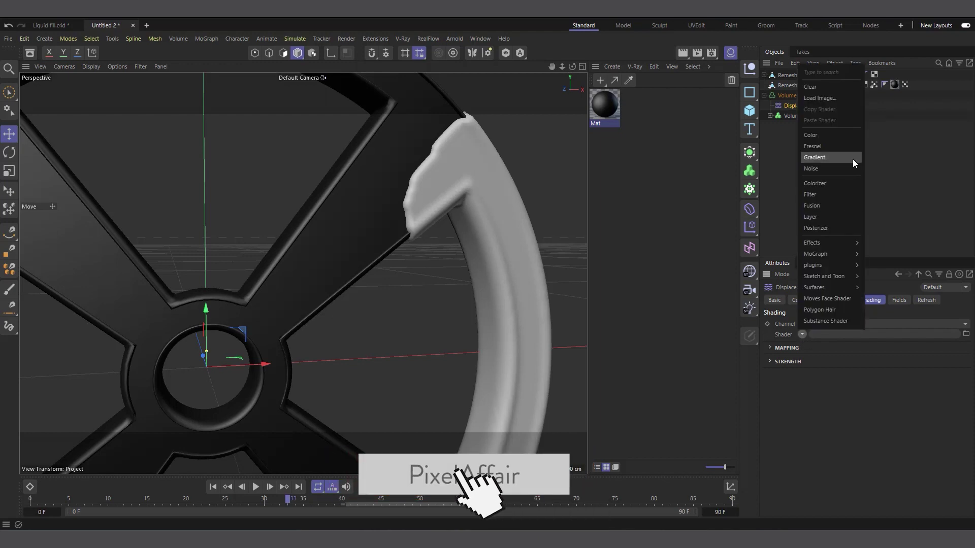
{"action": "left_click", "coordinate": [832, 169]}
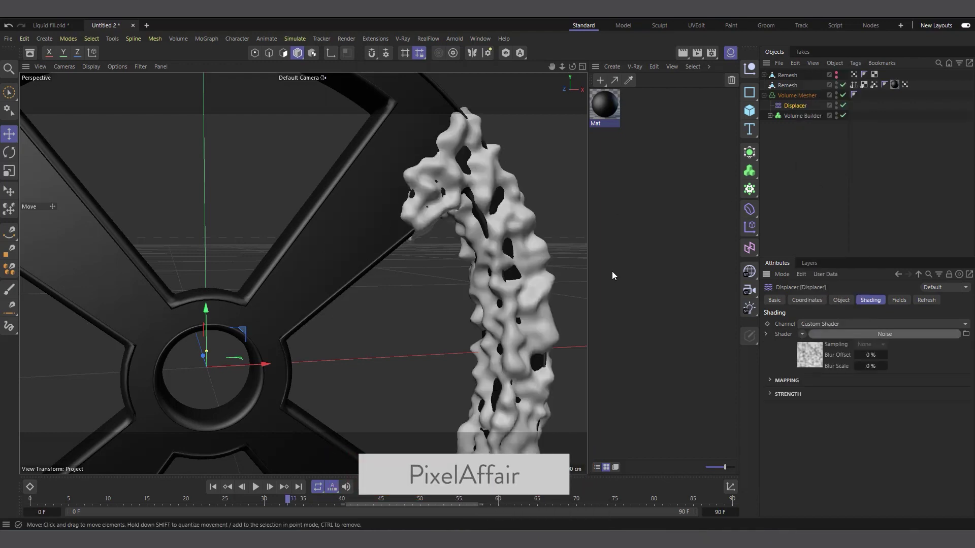
Set the Noise shader's global scale to 300% and its animation speed to 1
{"action": "left_click", "coordinate": [833, 334]}
{"action": "left_click", "coordinate": [846, 451]}
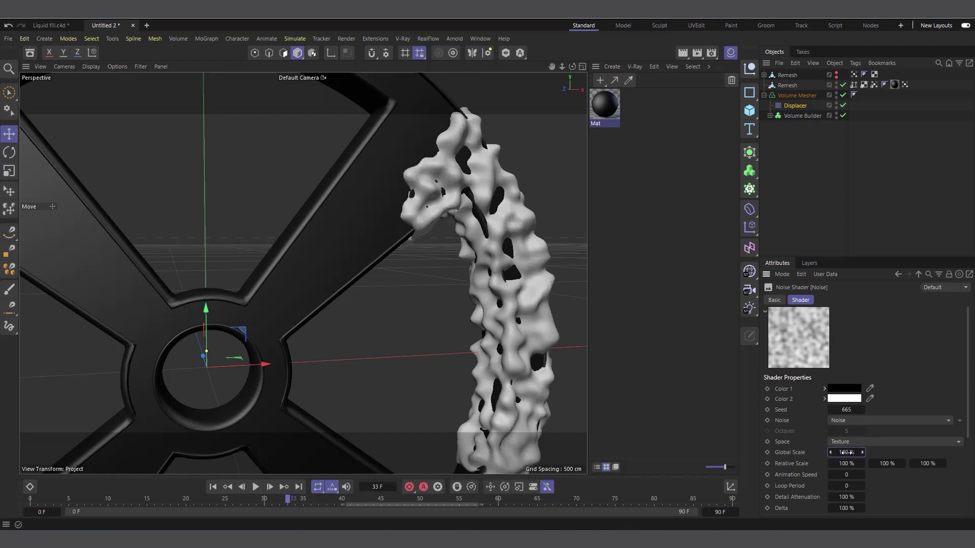
{"action": "type", "text": "300"}
{"action": "key", "text": "Return"}
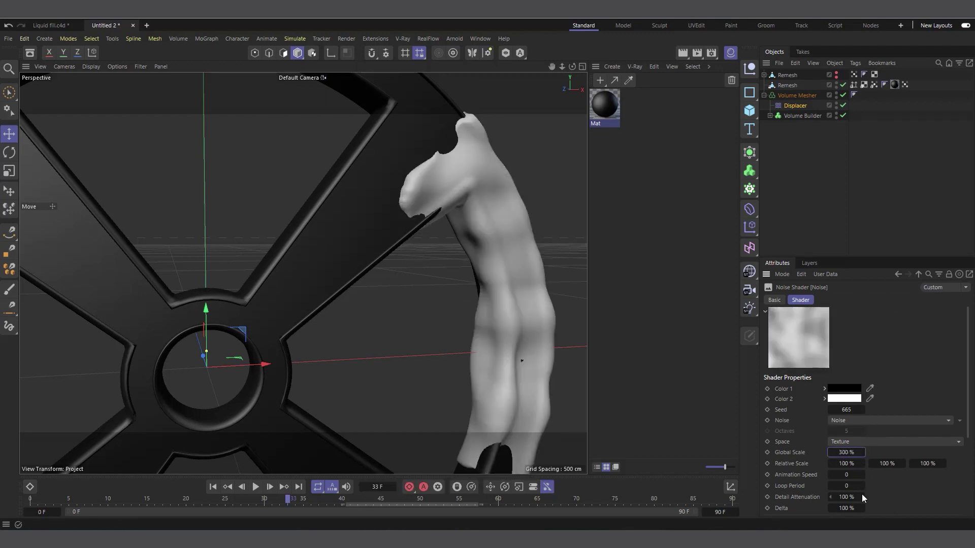
{"action": "left_click", "coordinate": [852, 477]}
{"action": "type", "text": "1"}
{"action": "key", "text": "Return"}
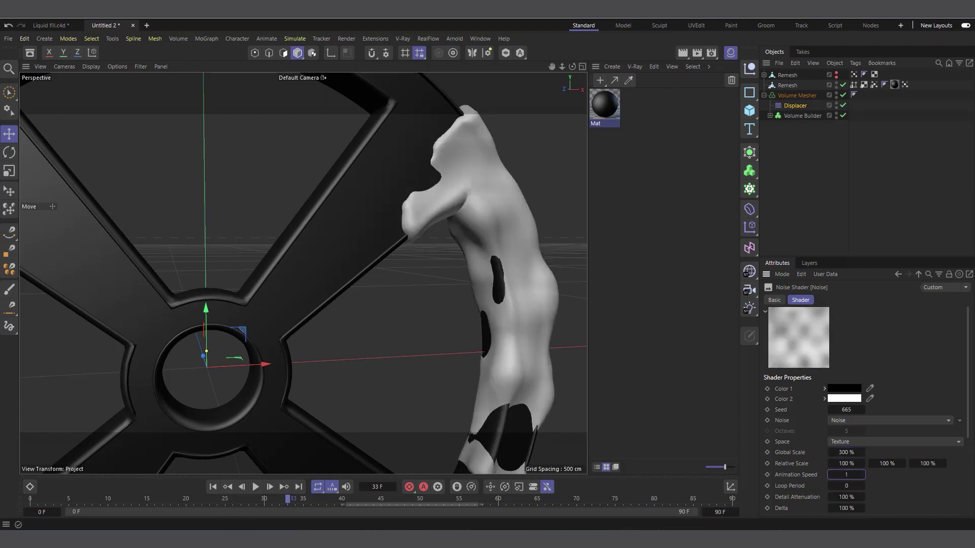
Play the animation up to frame 39 and examine the displaced mesh surface along the rim up close
{"action": "left_click", "coordinate": [255, 489]}
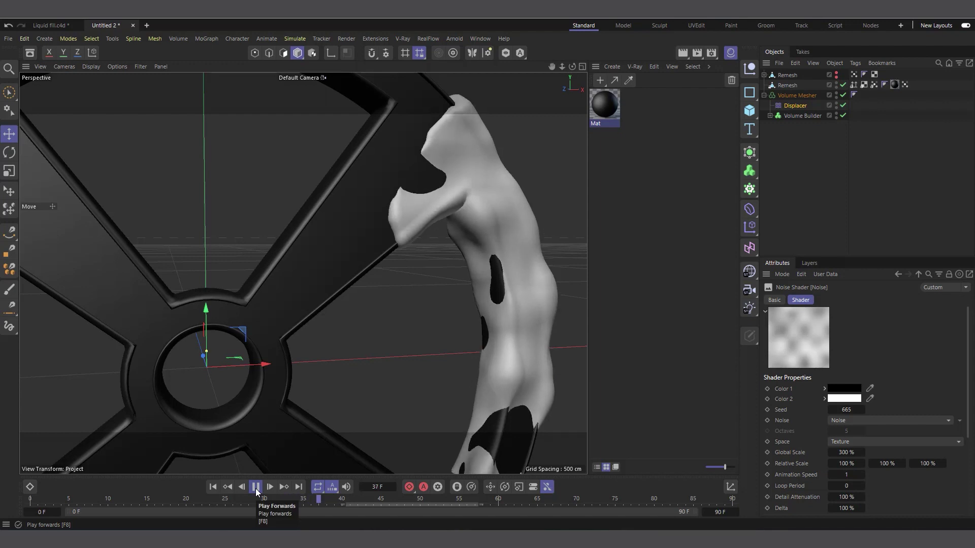
{"action": "left_click", "coordinate": [255, 488]}
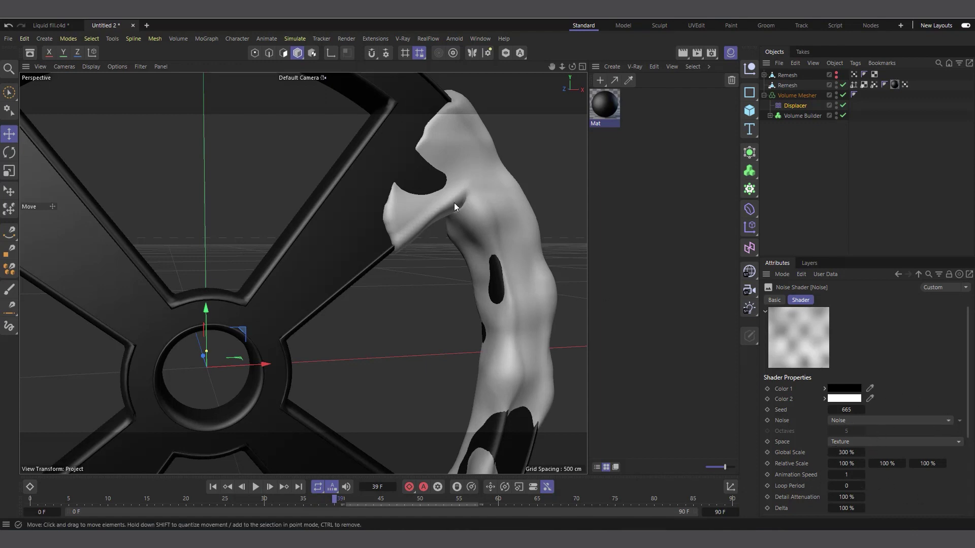
{"action": "scroll", "coordinate": [495, 275], "scroll_direction": "up", "scroll_amount": 4}
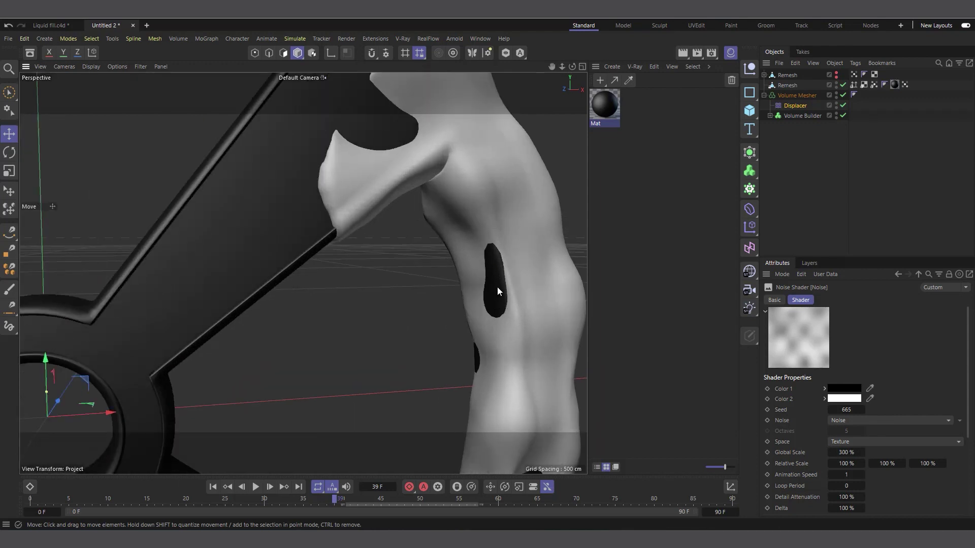
Brighten the Noise shader's Color 1 from black to a dark grey and return to the Displacer's shading settings
{"action": "left_click", "coordinate": [825, 389]}
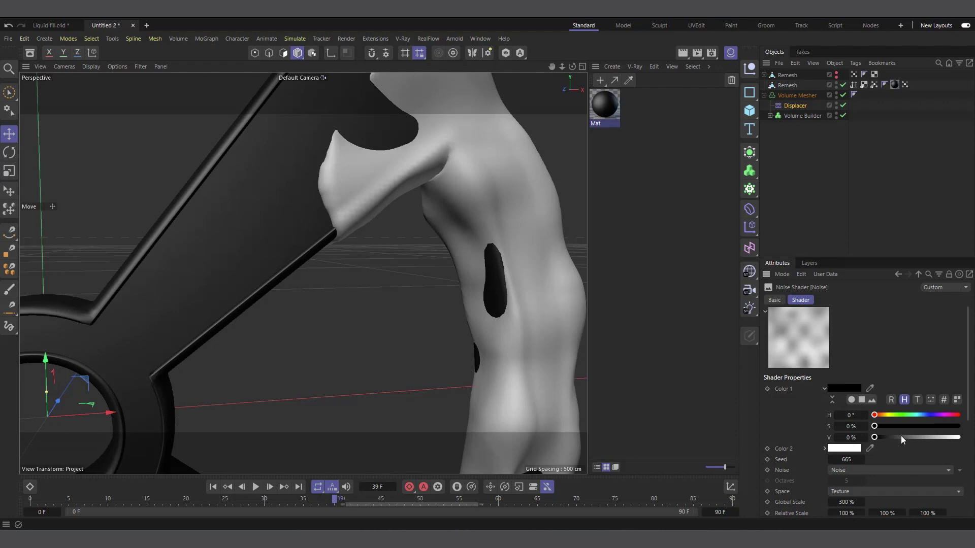
{"action": "left_click_drag", "start_coordinate": [901, 436], "coordinate": [894, 438]}
{"action": "left_click", "coordinate": [826, 389]}
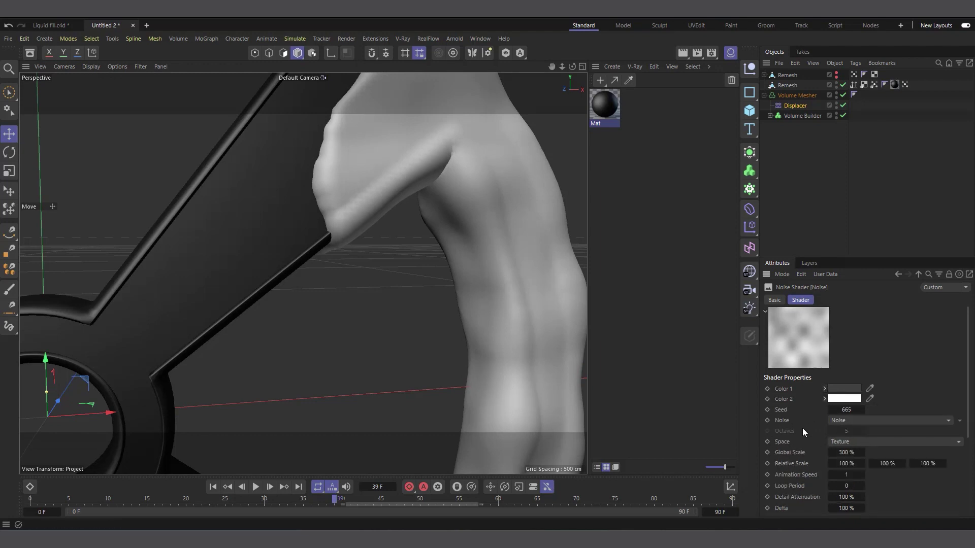
{"action": "left_click", "coordinate": [793, 107]}
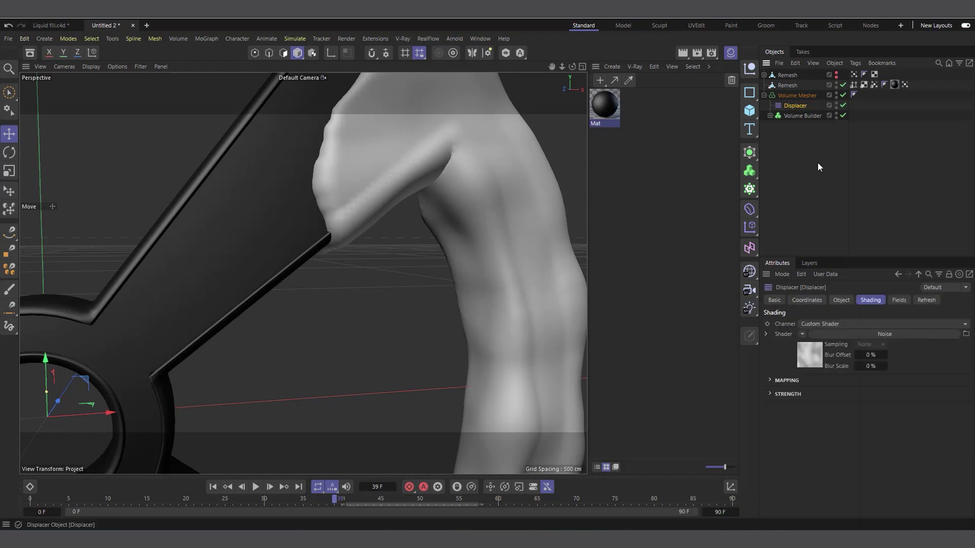
Set the Displacer's height to 6 cm in its object properties
{"action": "left_click", "coordinate": [841, 300]}
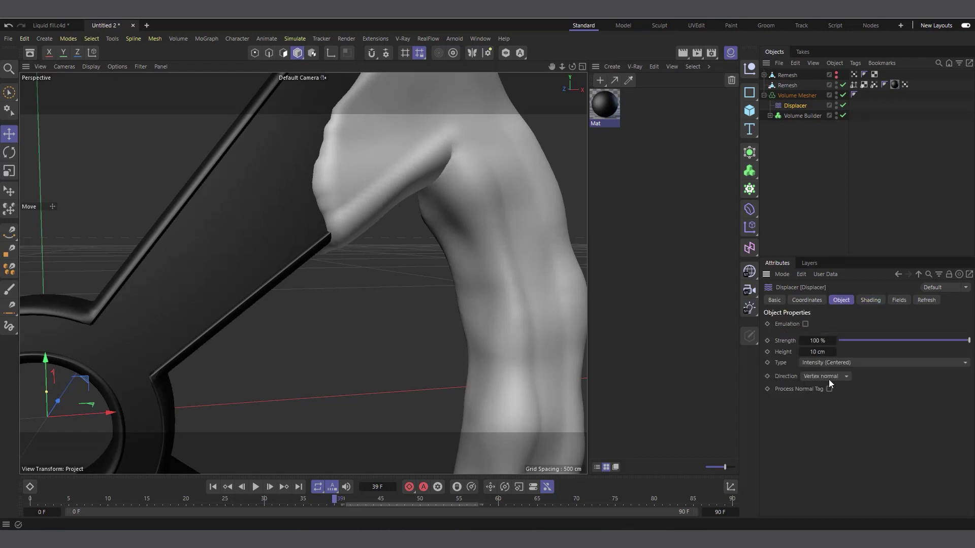
{"action": "mouse_move", "coordinate": [817, 352]}
{"action": "left_mouse_down"}
{"action": "mouse_move", "coordinate": [792, 352]}
{"action": "mouse_move", "coordinate": [807, 352]}
{"action": "left_mouse_up"}
{"action": "double_click", "coordinate": [821, 351]}
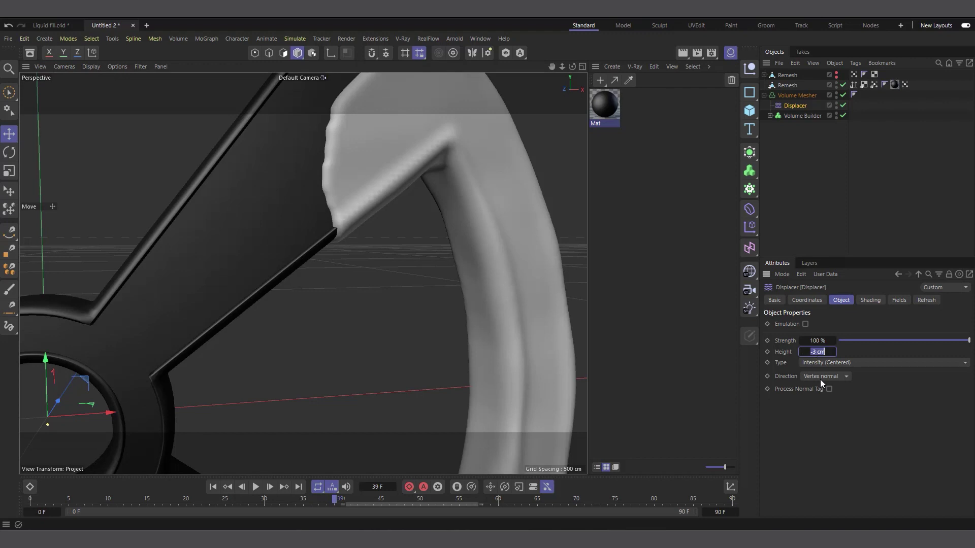
{"action": "type", "text": "6"}
{"action": "key", "text": "Return"}
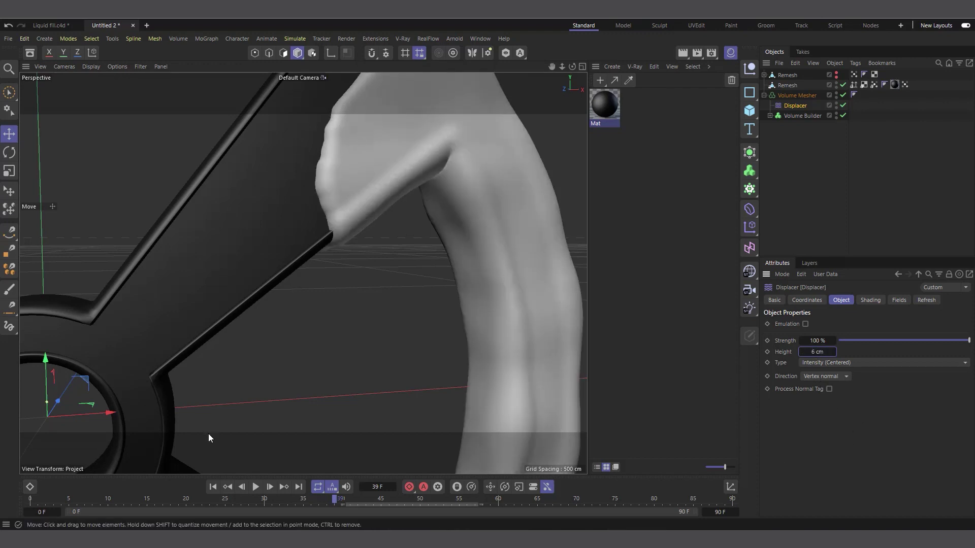
Move the animation forward to frame 61 and examine the displaced mesh on the rim and spoke
{"action": "scroll", "coordinate": [296, 288], "scroll_direction": "down", "scroll_amount": 2}
{"action": "left_click_drag", "start_coordinate": [295, 284], "coordinate": [435, 230], "text": "alt"}
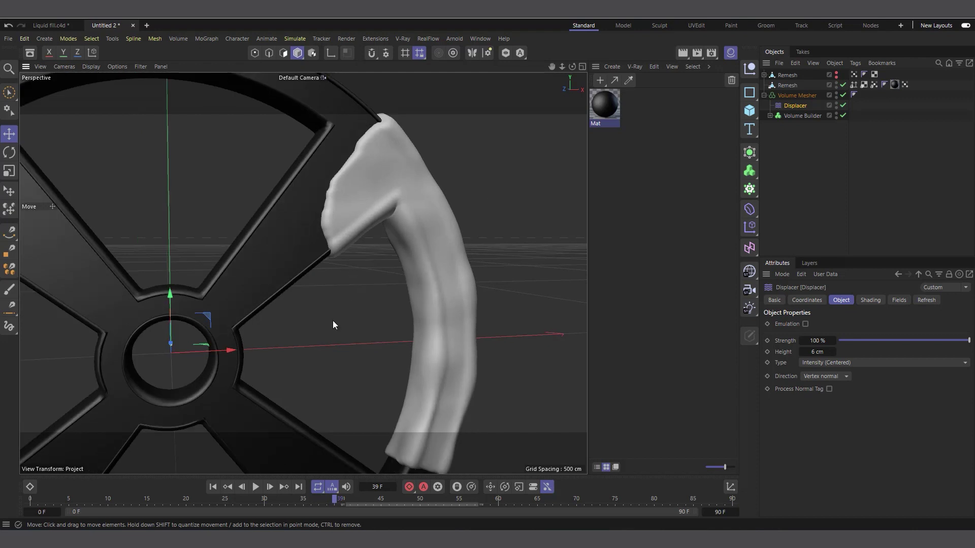
{"action": "left_click", "coordinate": [364, 499]}
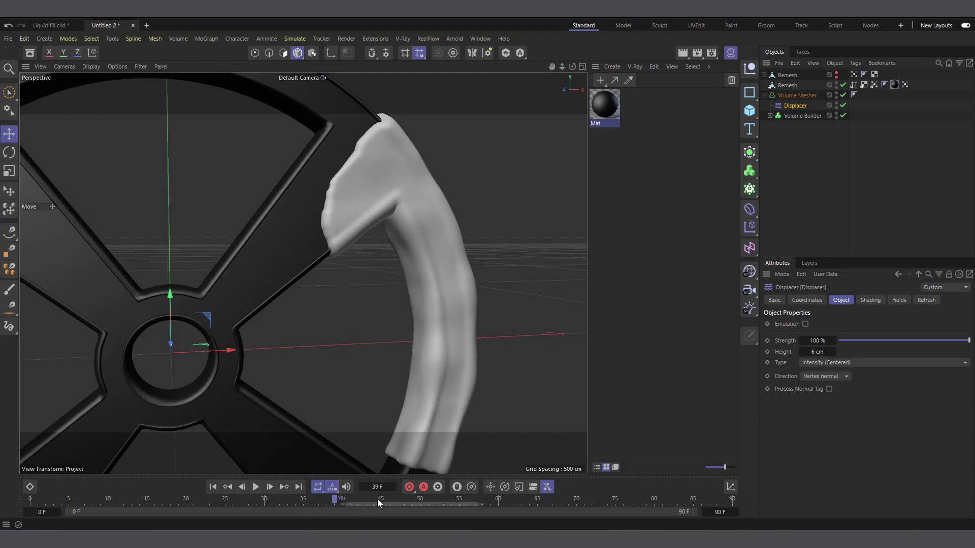
{"action": "left_click_drag", "start_coordinate": [410, 499], "coordinate": [462, 498]}
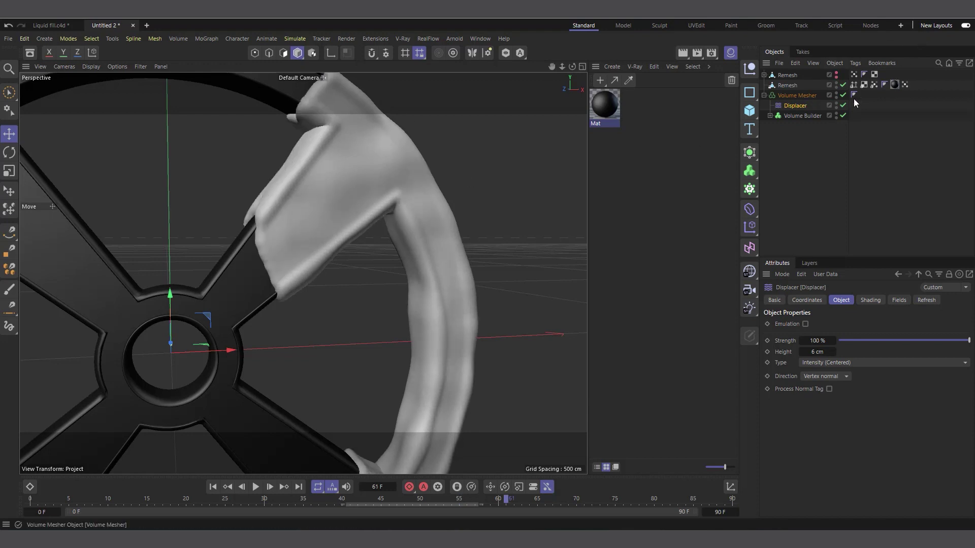
Add the Remesh object's decaying Vertex Map 2 as a field of the Displacer
{"action": "left_click", "coordinate": [904, 85]}
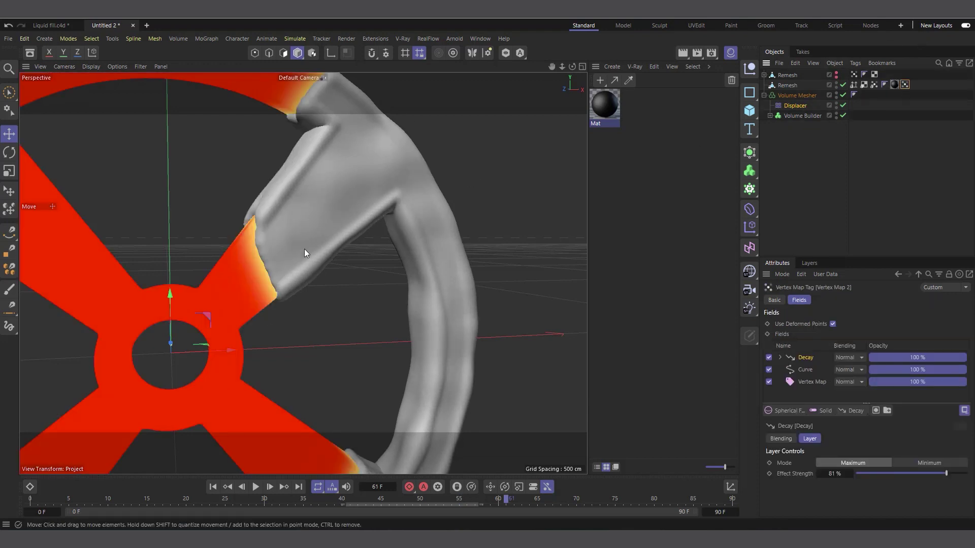
{"action": "left_click", "coordinate": [795, 107]}
{"action": "left_click", "coordinate": [897, 302]}
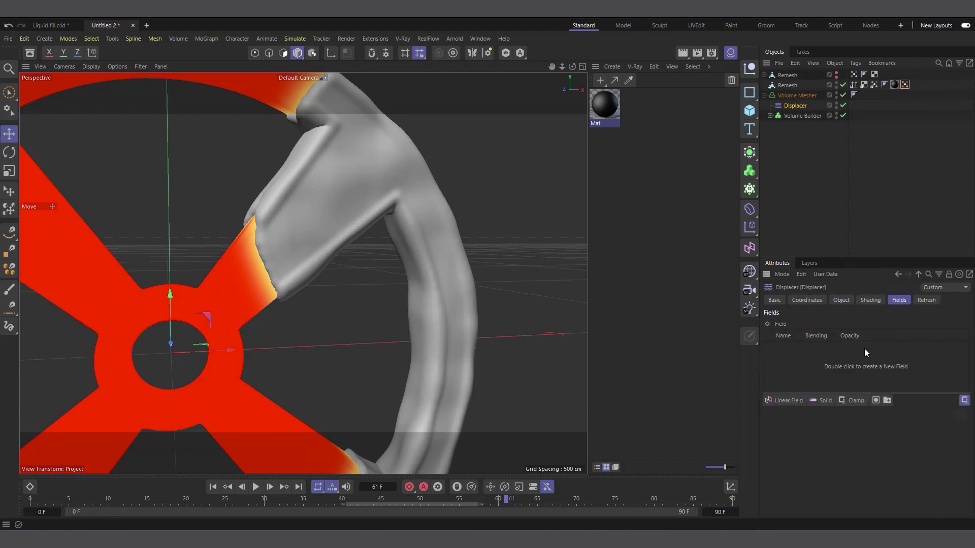
{"action": "left_click_drag", "start_coordinate": [905, 85], "coordinate": [815, 370]}
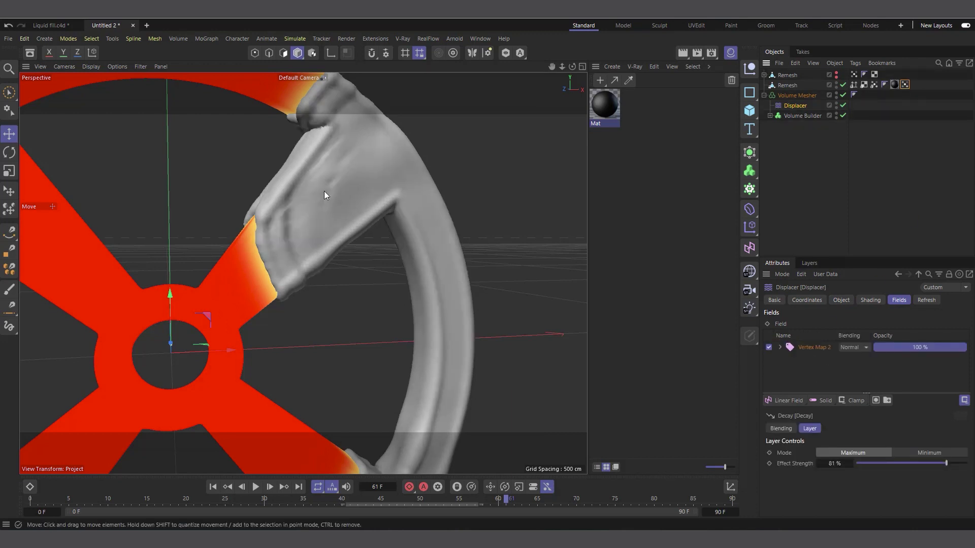
Play the animation up to frame 72 and examine the displacement near the growing edges
{"action": "scroll", "coordinate": [289, 217], "scroll_direction": "down", "scroll_amount": 4}
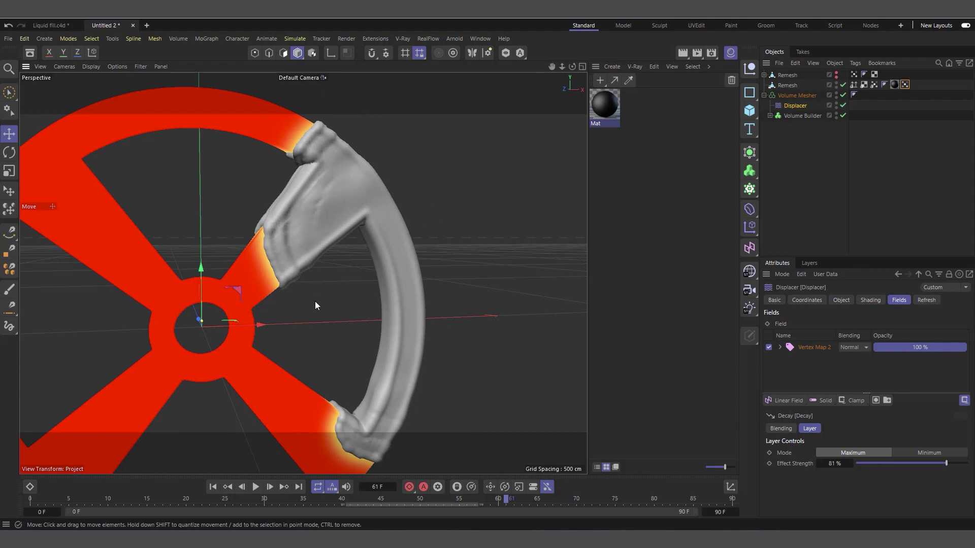
{"action": "left_click", "coordinate": [256, 487]}
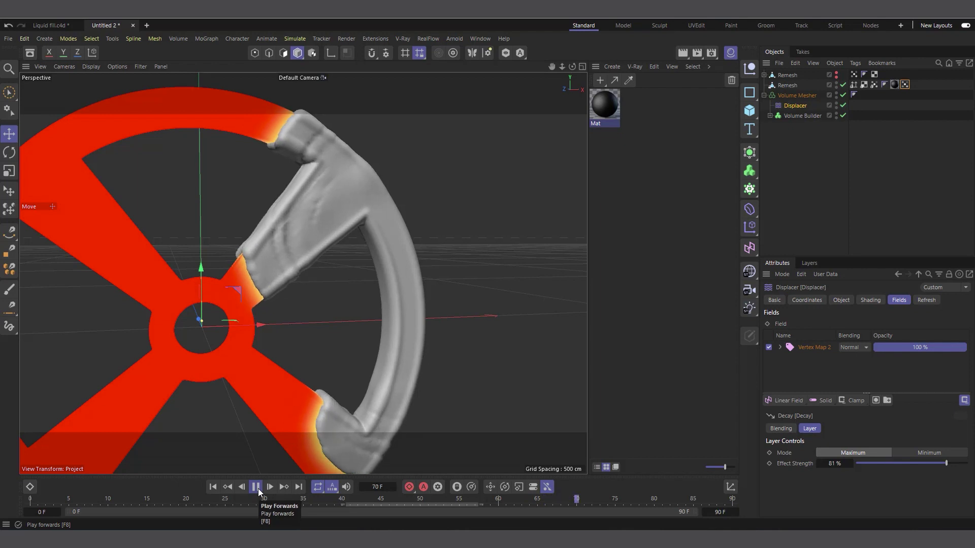
{"action": "left_click", "coordinate": [256, 488]}
{"action": "scroll", "coordinate": [255, 259], "scroll_direction": "up", "scroll_amount": 2}
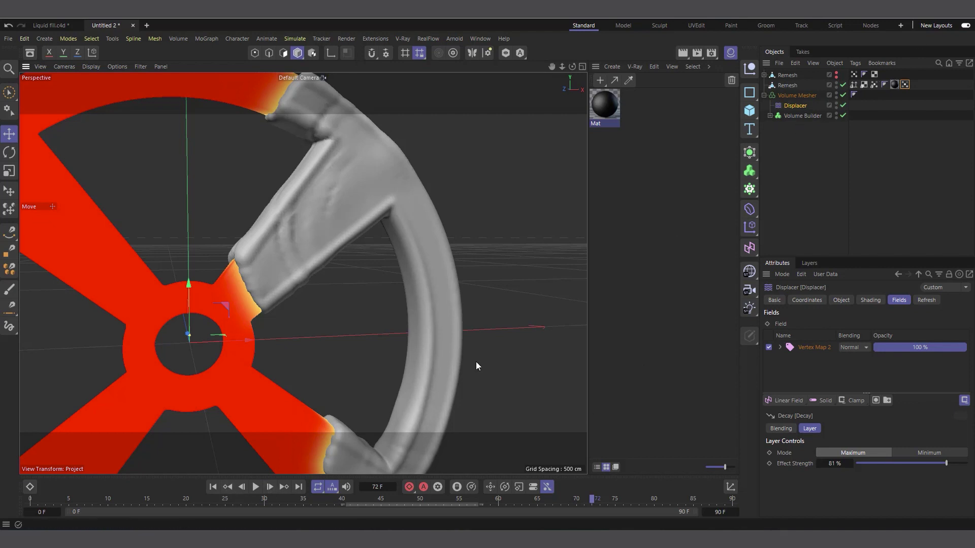
Add a Vertex Map tag to the Volume Mesher and use the Remesh object's Vertex Map 2 as its field
{"action": "left_click", "coordinate": [783, 96]}
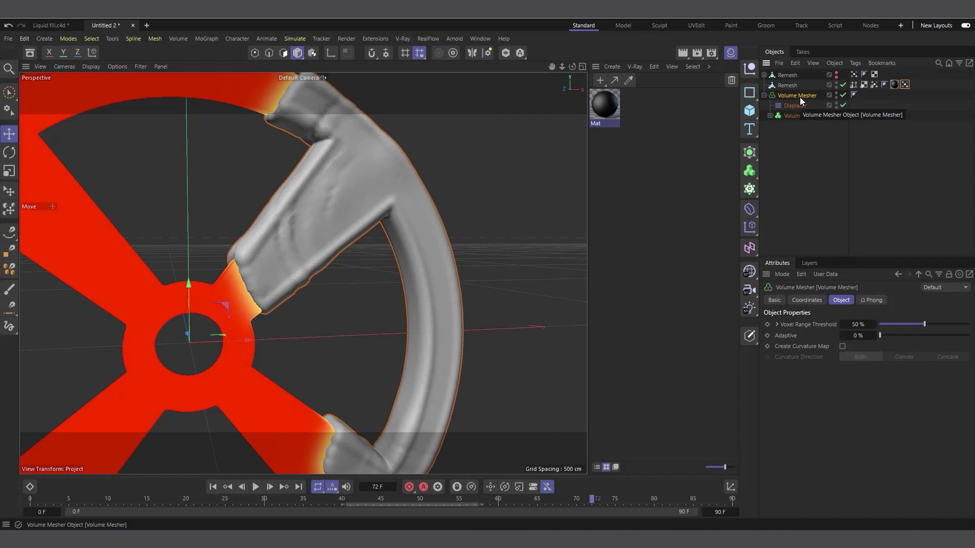
{"action": "right_click", "coordinate": [799, 97]}
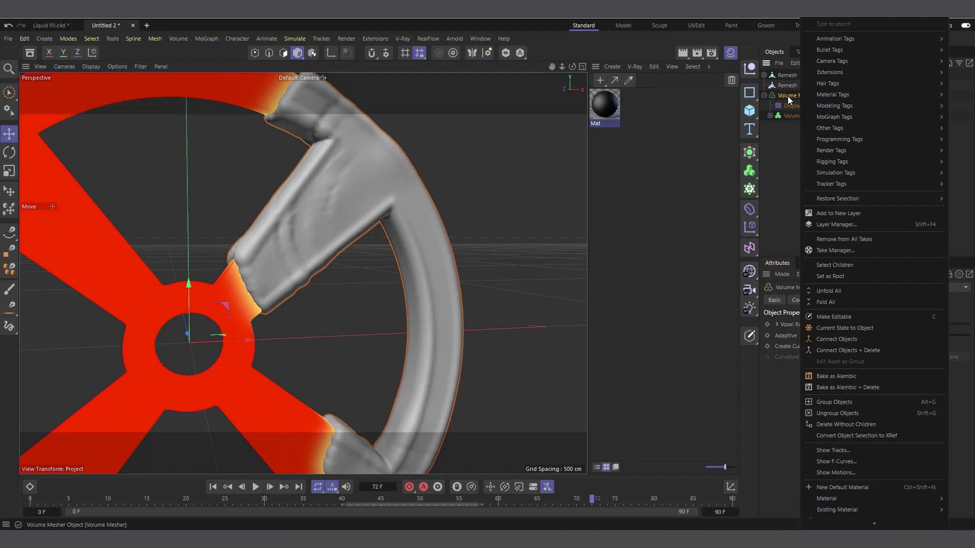
{"action": "mouse_move", "coordinate": [867, 131]}
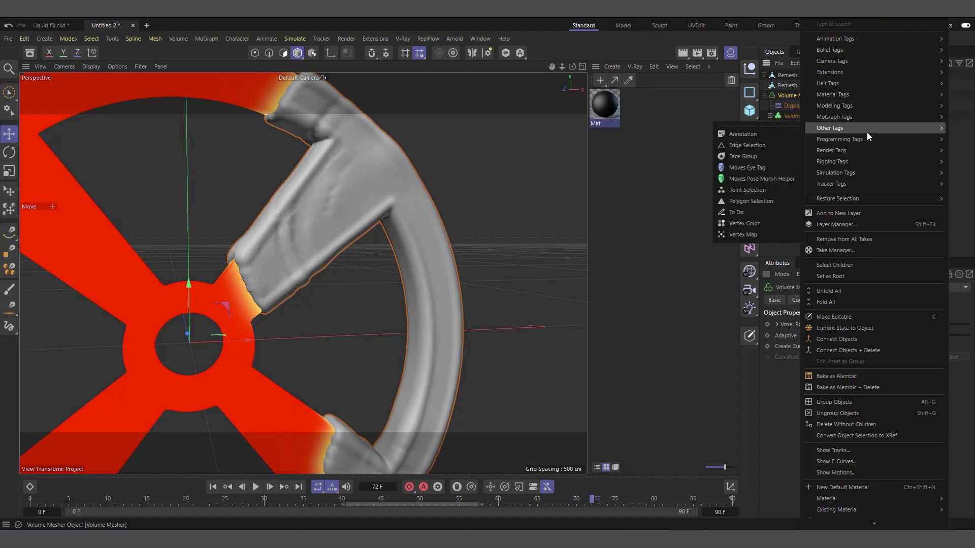
{"action": "left_click", "coordinate": [746, 234]}
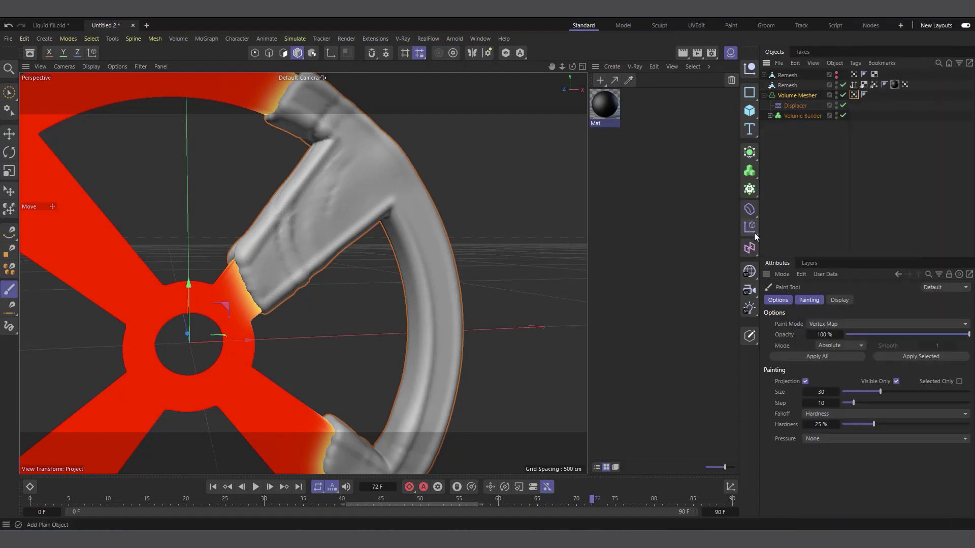
{"action": "left_click", "coordinate": [854, 96]}
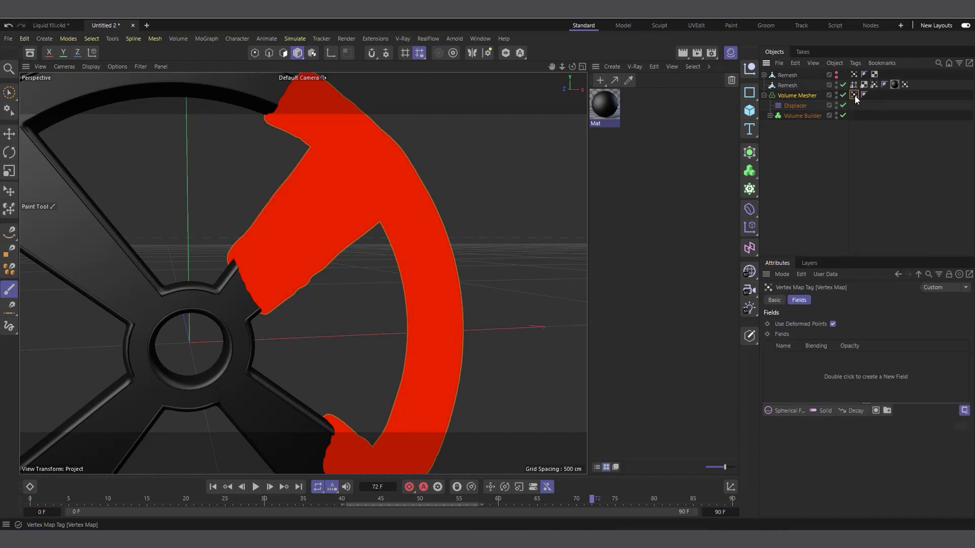
{"action": "left_click", "coordinate": [904, 86]}
{"action": "mouse_move", "coordinate": [873, 266]}
{"action": "left_mouse_down"}
{"action": "mouse_move", "coordinate": [858, 256]}
{"action": "mouse_move", "coordinate": [803, 370]}
{"action": "left_mouse_up"}
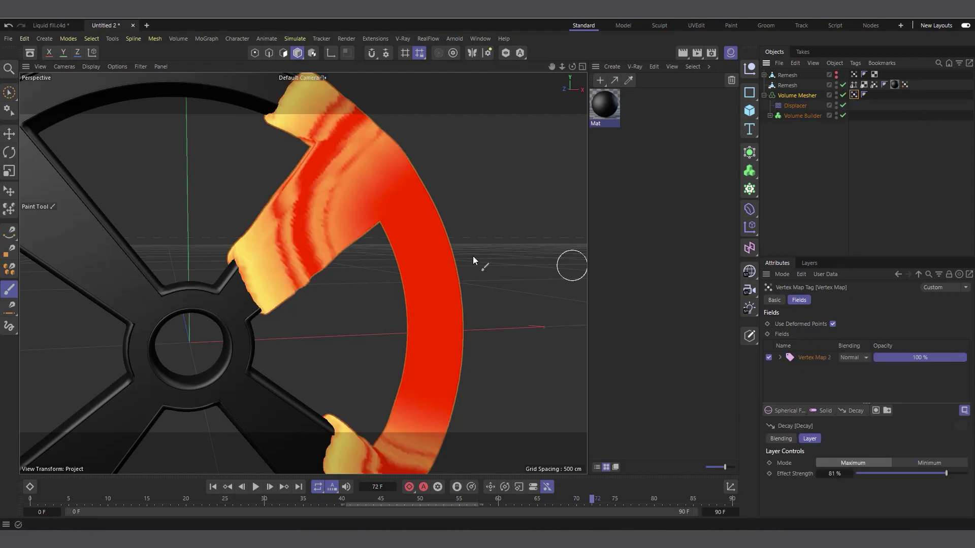
Play the animation up to about frame 81 and examine how the Volume Mesher's vertex map follows the growing edges
{"action": "left_click", "coordinate": [796, 95]}
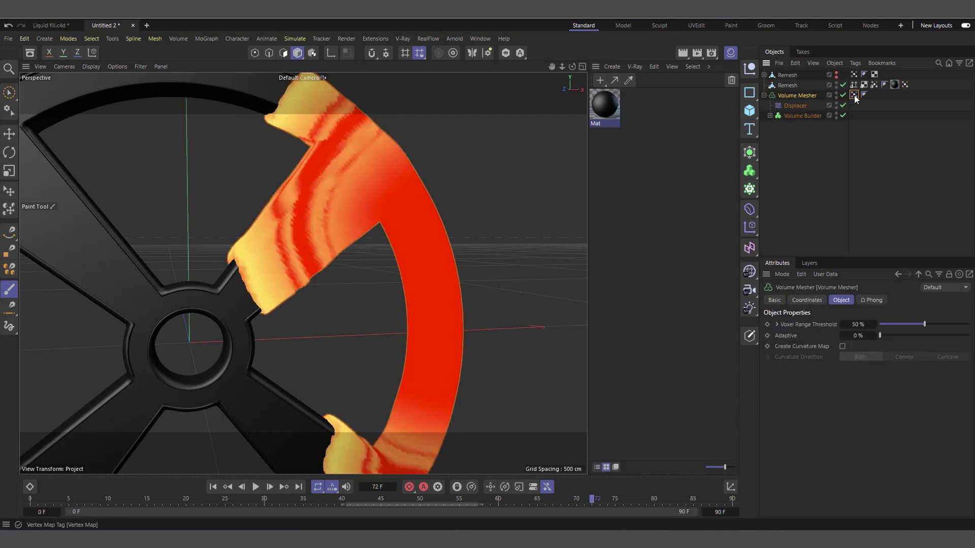
{"action": "left_click", "coordinate": [855, 96]}
{"action": "left_click", "coordinate": [807, 97]}
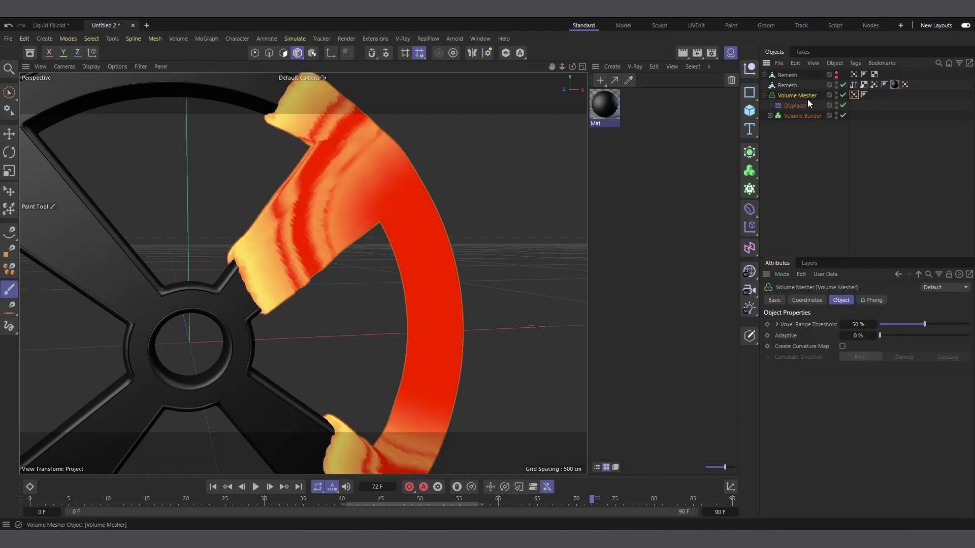
{"action": "left_click", "coordinate": [254, 488]}
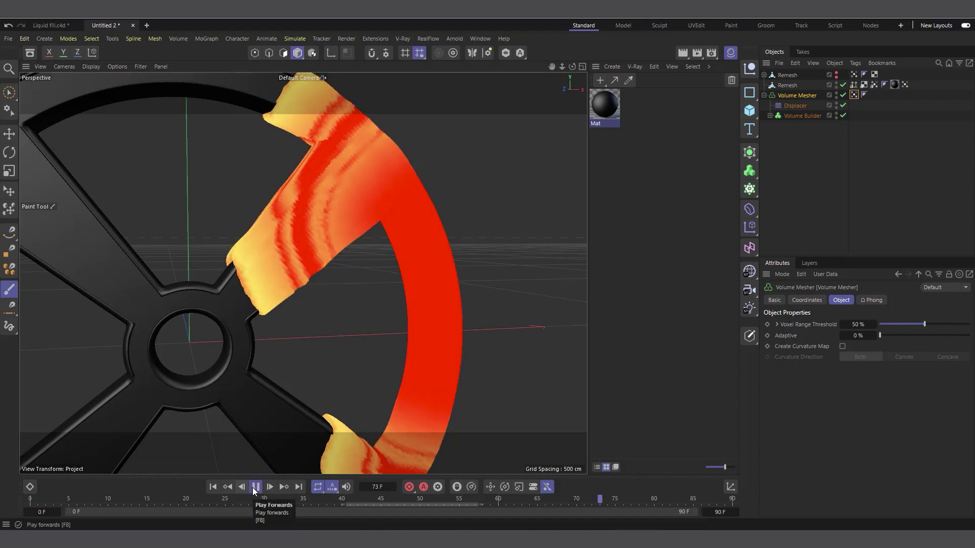
{"action": "left_click", "coordinate": [254, 487]}
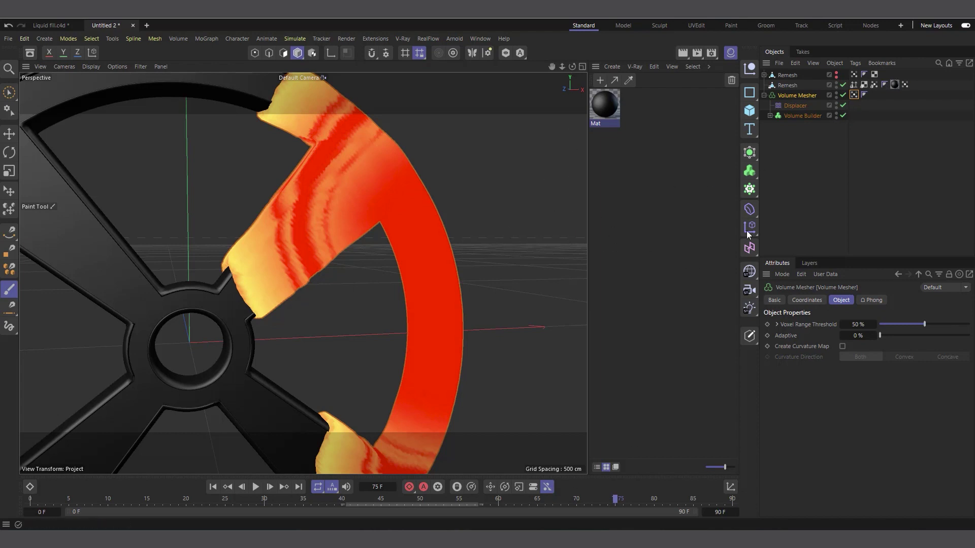
{"action": "left_click", "coordinate": [855, 95]}
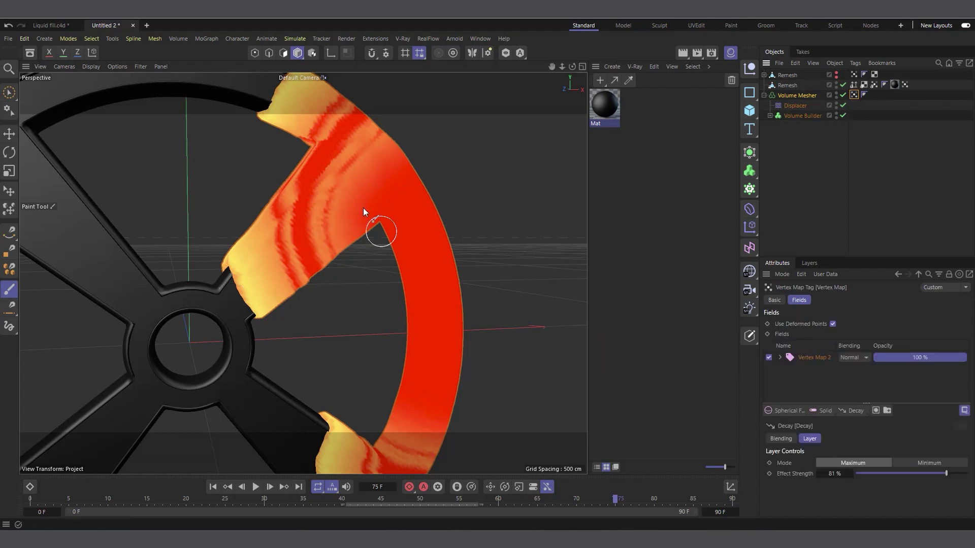
{"action": "left_click", "coordinate": [803, 96]}
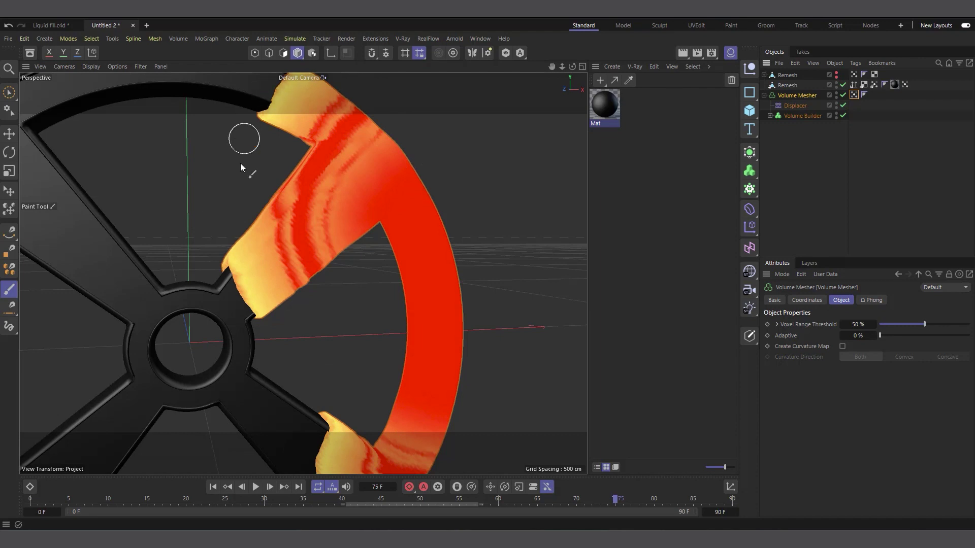
{"action": "left_click_drag", "start_coordinate": [562, 66], "coordinate": [315, 480]}
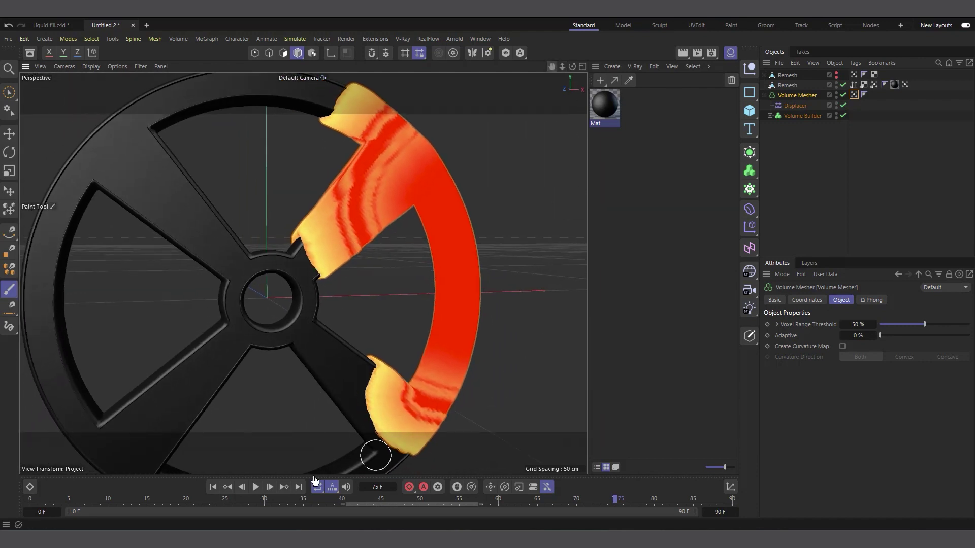
{"action": "left_click", "coordinate": [261, 487]}
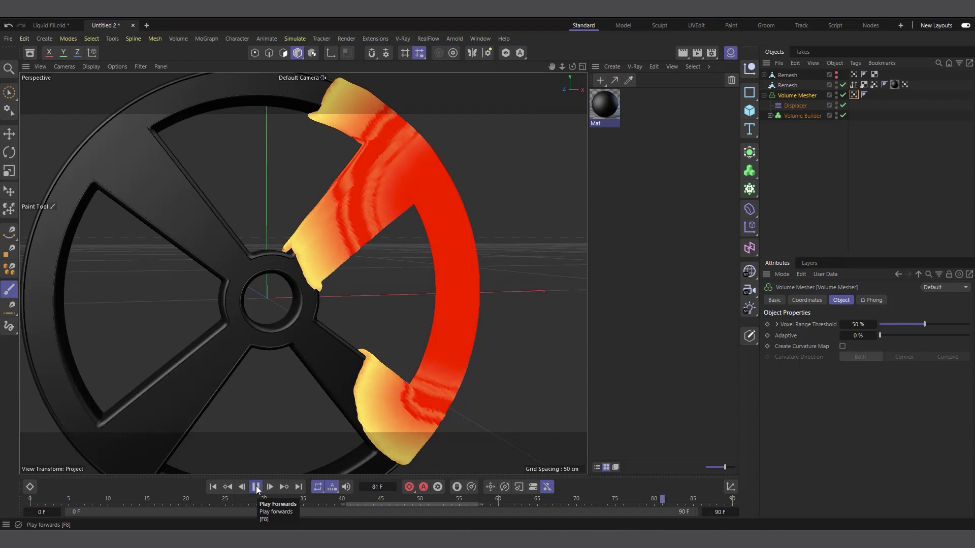
{"action": "left_click", "coordinate": [256, 488]}
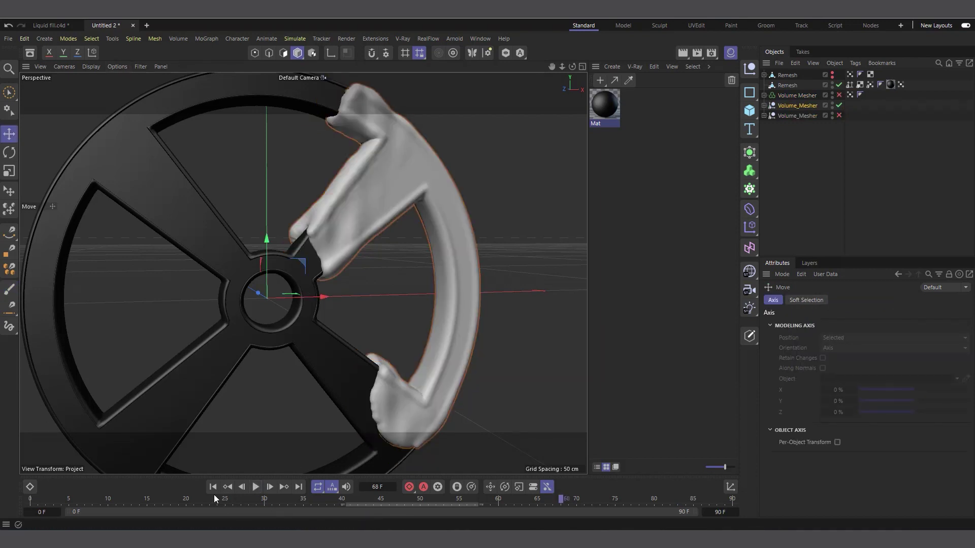
Play the enabled Volume_Mesher object's animation from the first frame up to frame 5
{"action": "left_click", "coordinate": [213, 488]}
{"action": "left_click", "coordinate": [252, 487]}
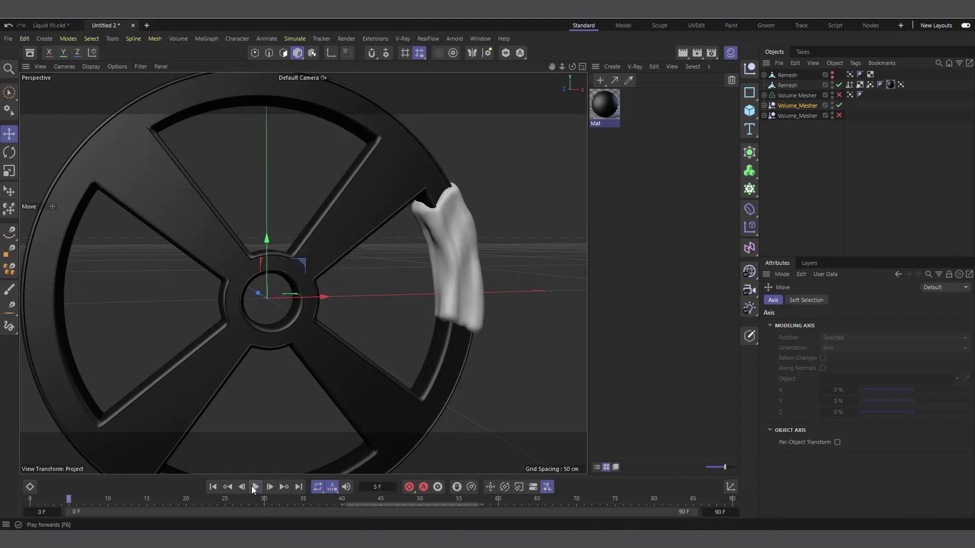
{"action": "left_click", "coordinate": [252, 487]}
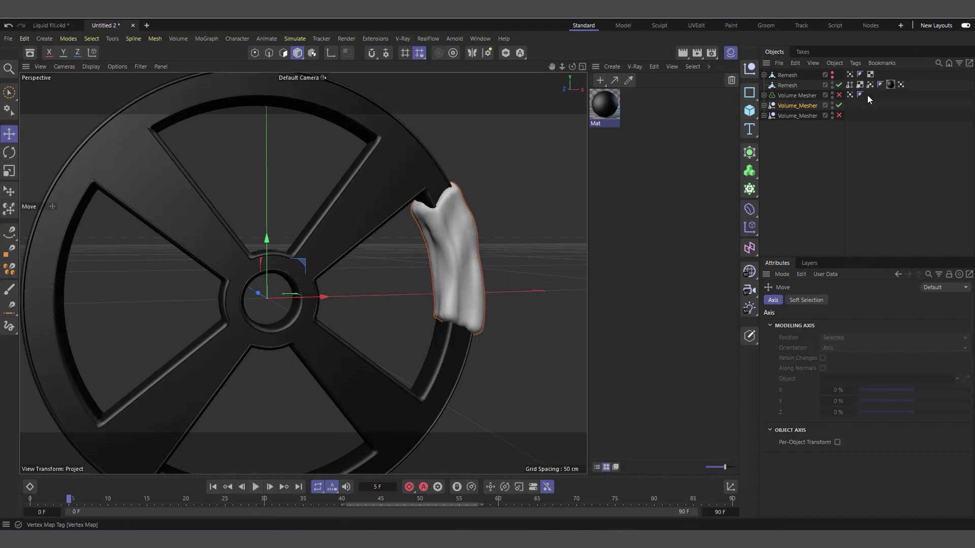
Expand the original Volume Mesher and open the Noise shader settings of its Displacer
{"action": "left_click", "coordinate": [764, 95]}
{"action": "left_click", "coordinate": [795, 106]}
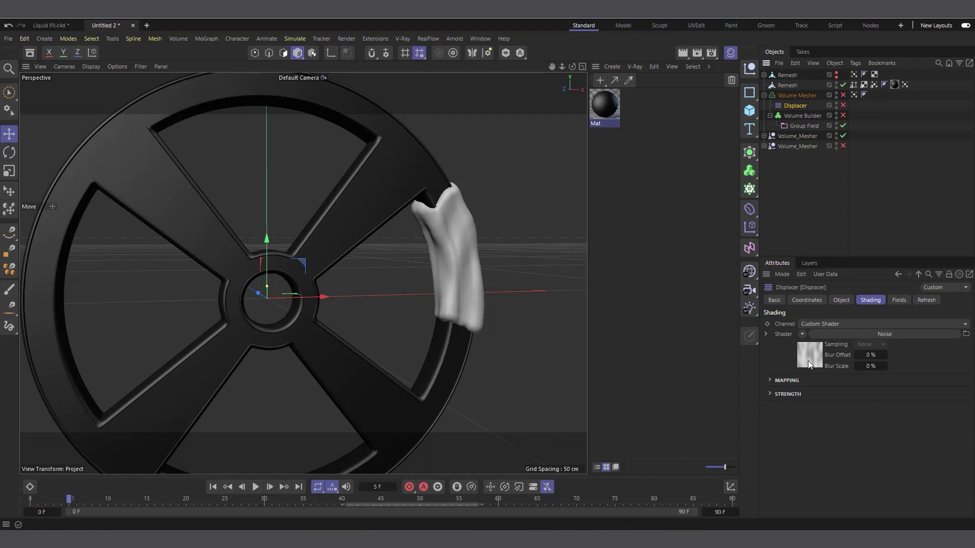
{"action": "left_click", "coordinate": [808, 361]}
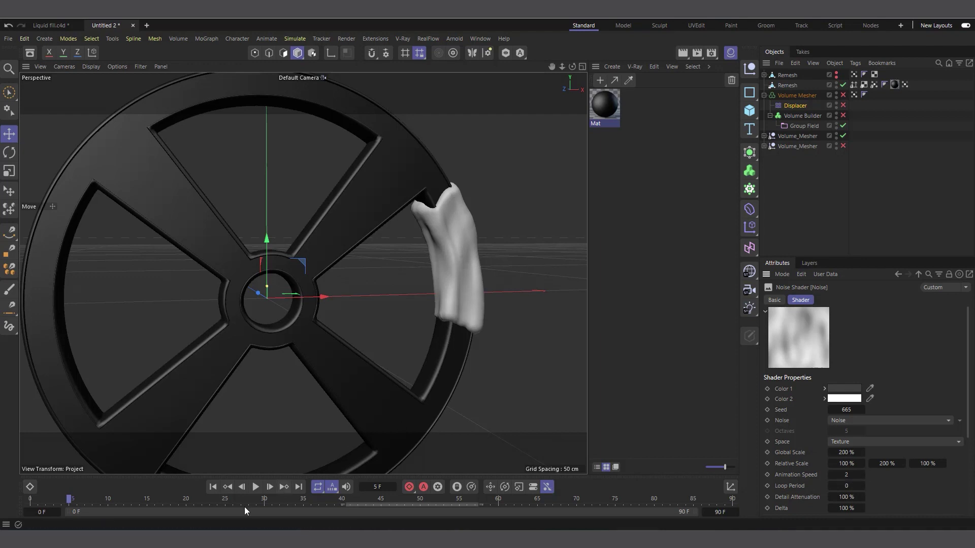
Play the animation up to frame 47 and examine the liquid's leading edge on the spoke up close
{"action": "left_click", "coordinate": [255, 487]}
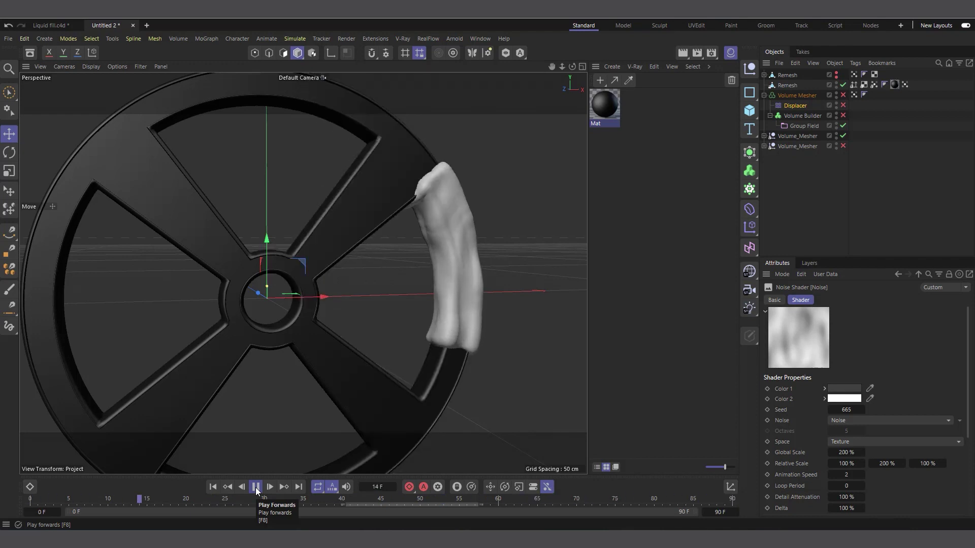
{"action": "key", "text": "F8"}
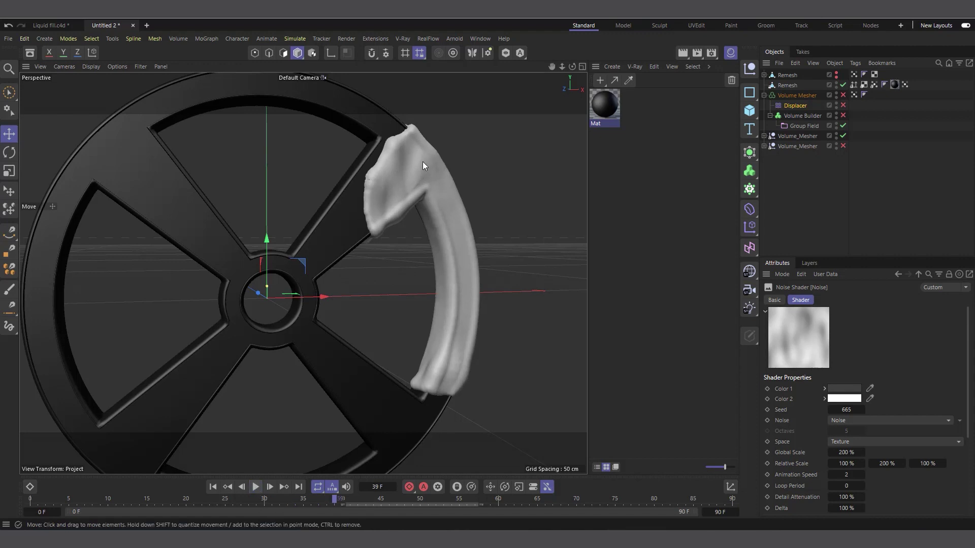
{"action": "scroll", "coordinate": [423, 165], "scroll_direction": "up", "scroll_amount": 5}
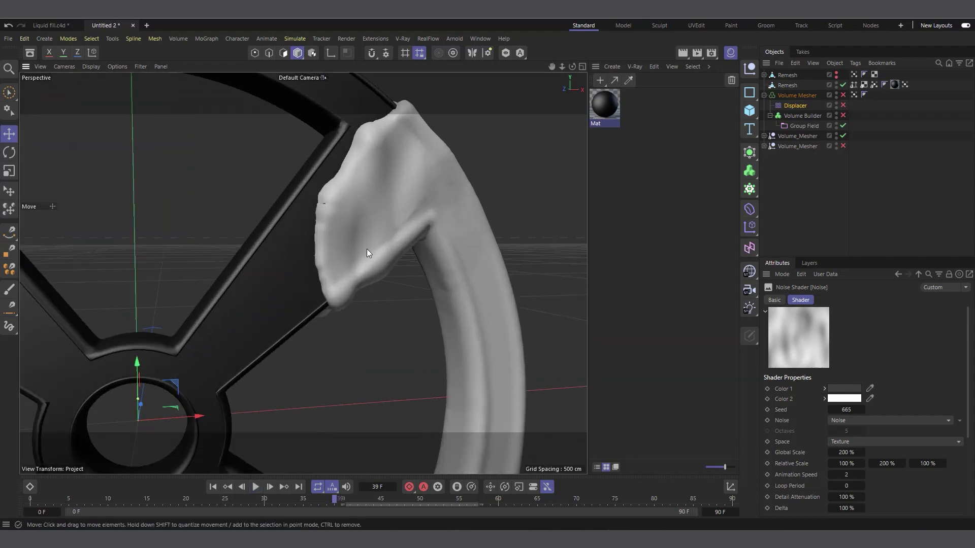
{"action": "scroll", "coordinate": [366, 248], "scroll_direction": "down", "scroll_amount": 1}
{"action": "left_click", "coordinate": [255, 487]}
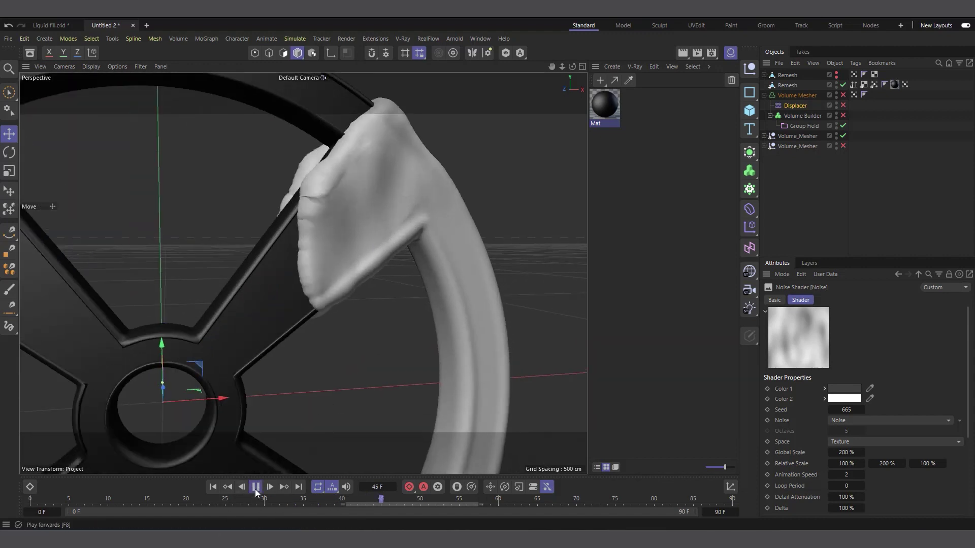
{"action": "left_click", "coordinate": [255, 488]}
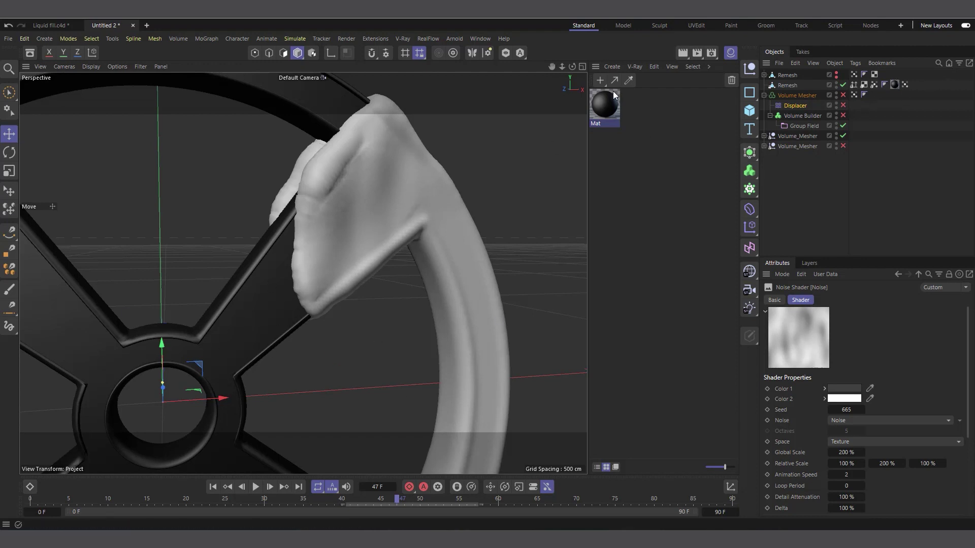
{"action": "left_click_drag", "start_coordinate": [572, 67], "coordinate": [589, 70]}
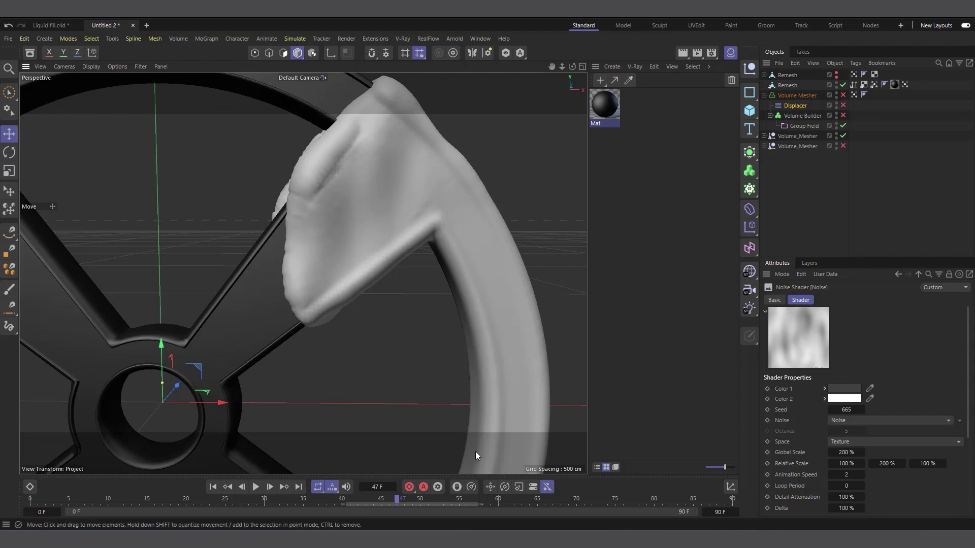
Switch to the Instagram post in the browser and go back through its reference images
{"action": "key", "text": "alt+Tab"}
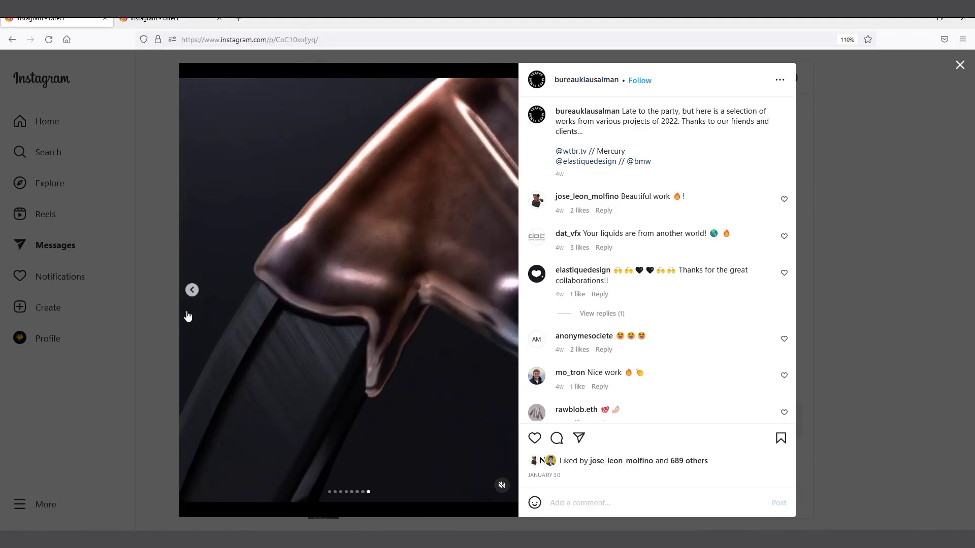
{"action": "left_click", "coordinate": [193, 290]}
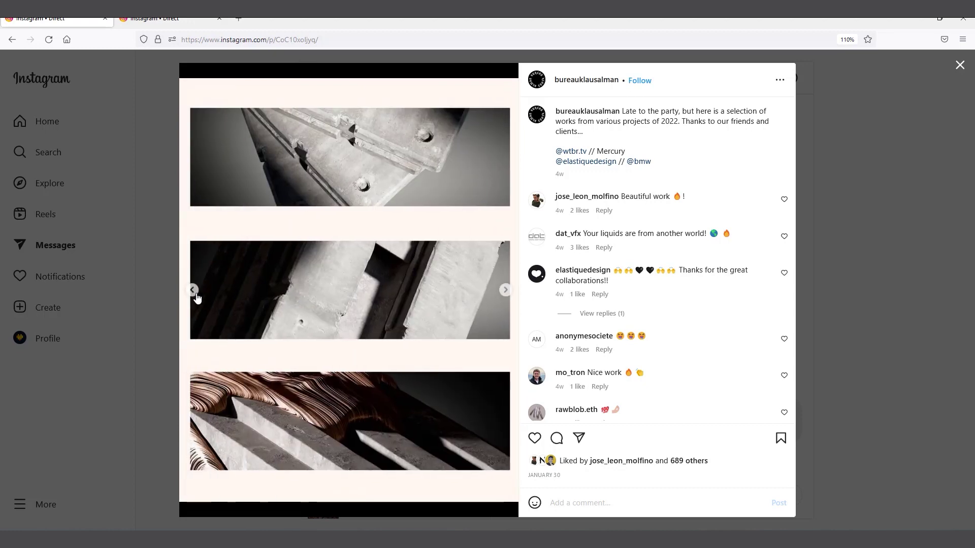
{"action": "left_click", "coordinate": [193, 290]}
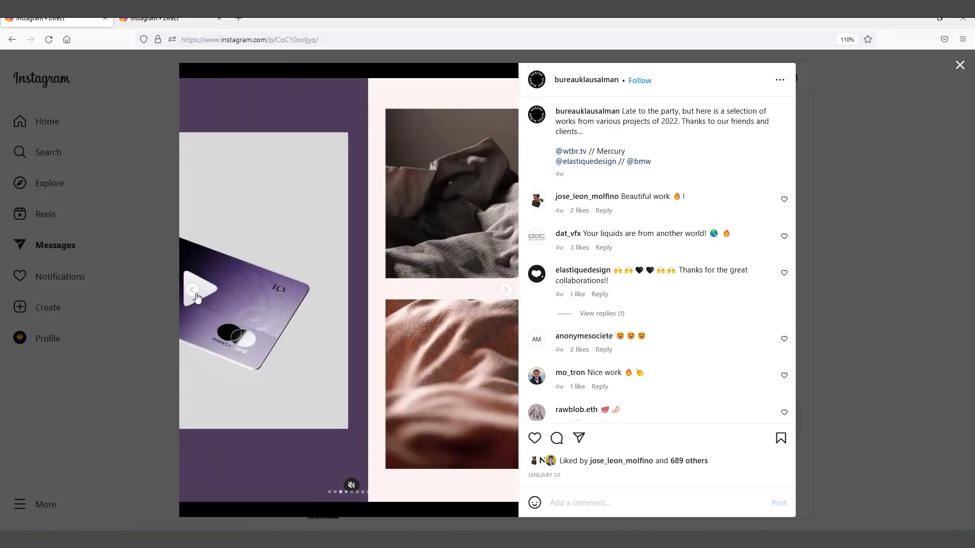